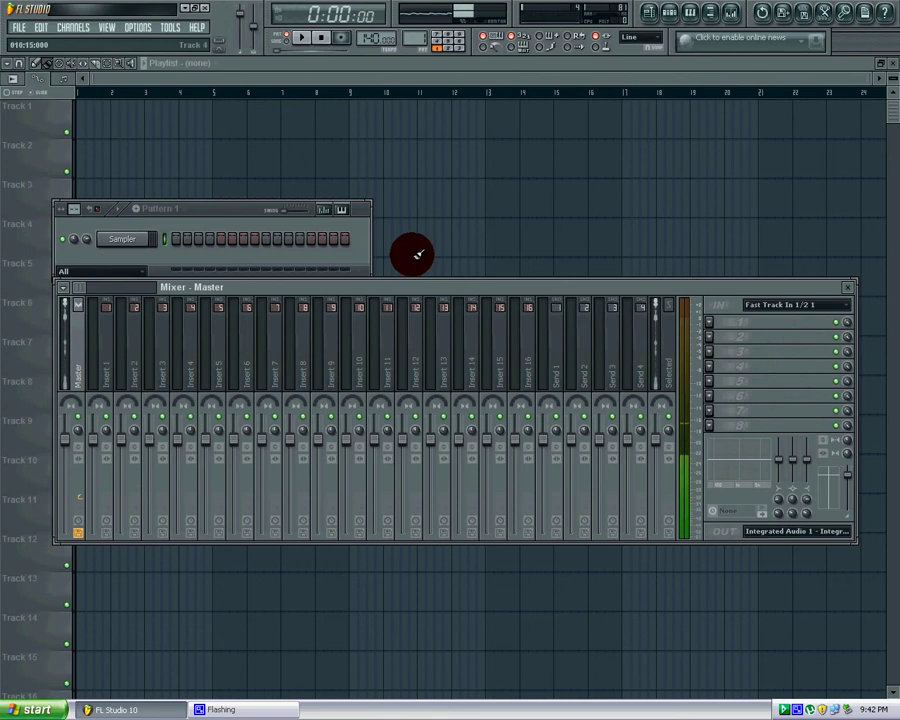
Step: Close the mixer, check the ASIO4ALL driver panel, and hide the channel rack to clear the playlist view
left_click_drag(678, 288, 696, 238)
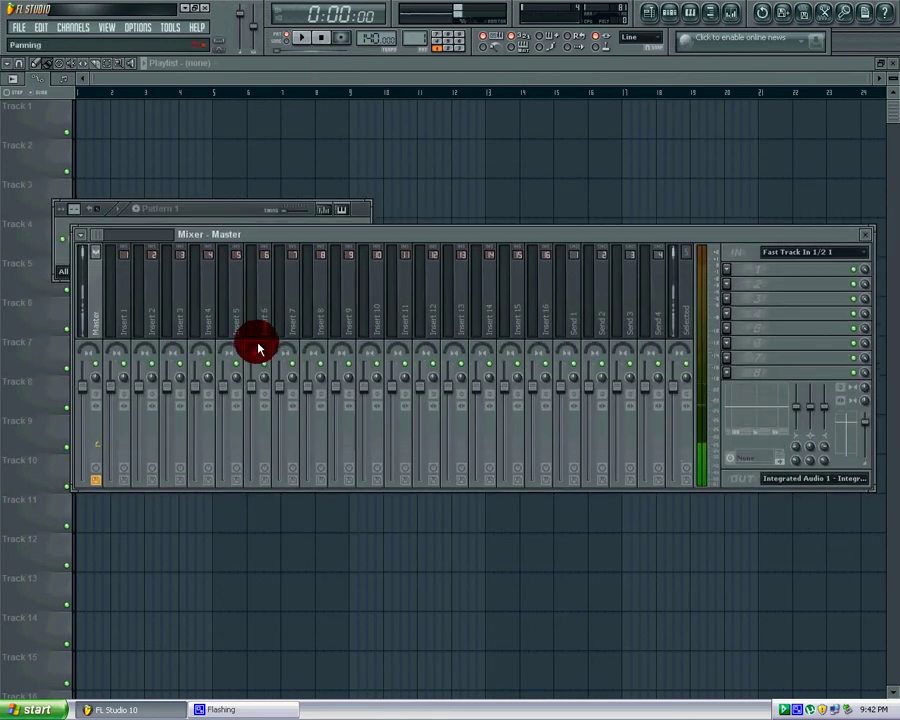
left_click(862, 236)
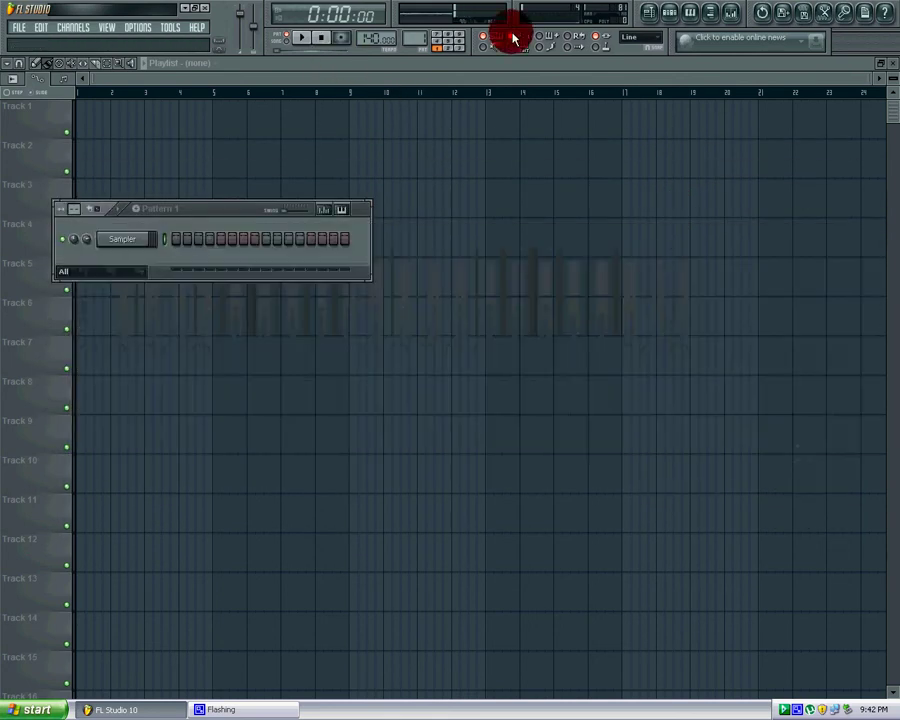
left_click(788, 708)
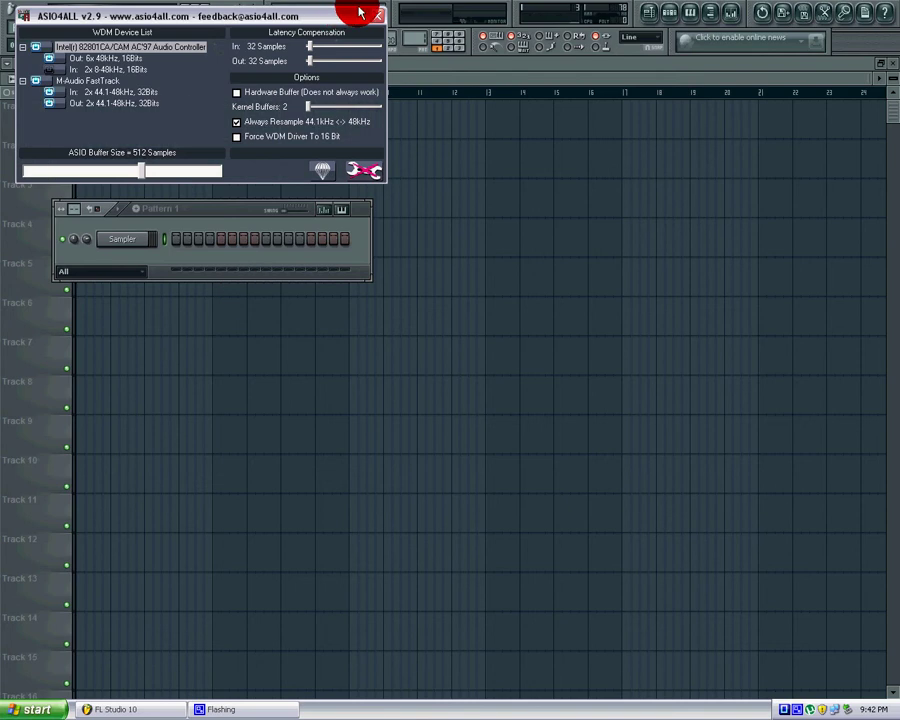
left_click(378, 18)
key("F6")
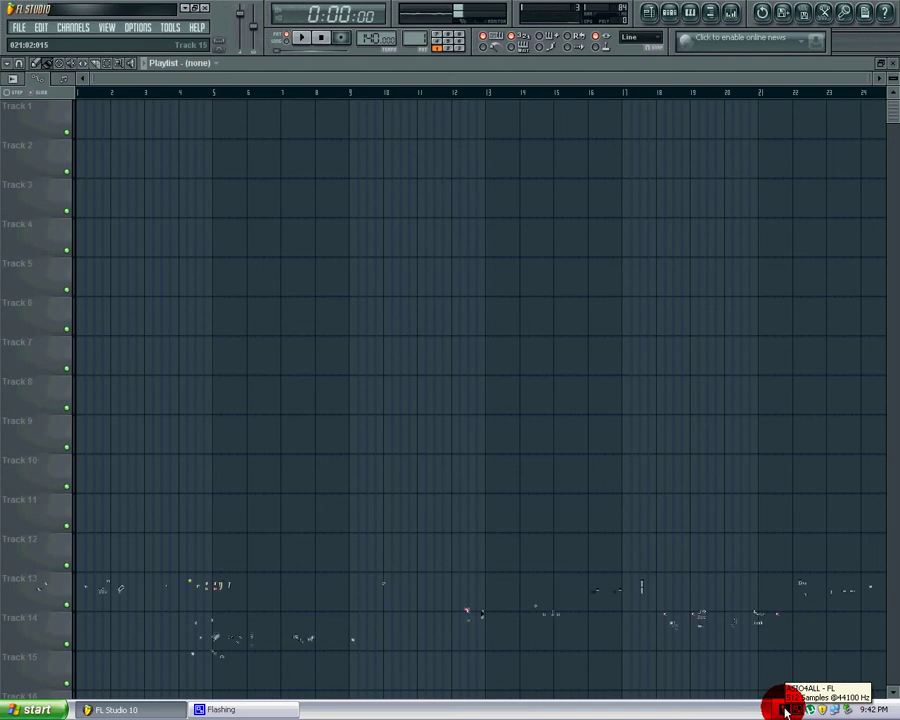
Step: Look through the available input/output devices in the audio settings, and close the settings without choosing another device
left_click(173, 30)
mouse_move(133, 35)
left_click(141, 65)
left_click(406, 198)
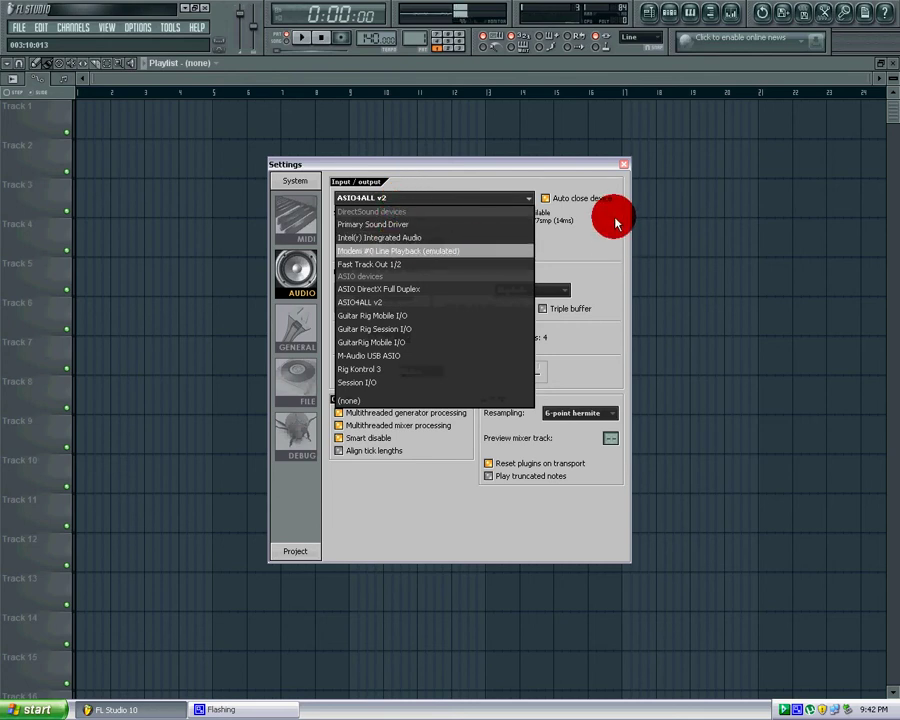
left_click(557, 199)
left_click(620, 172)
Step: Show the advanced options in the ASIO4ALL driver panel and set the ASIO buffer size to 512 samples
left_click(784, 710)
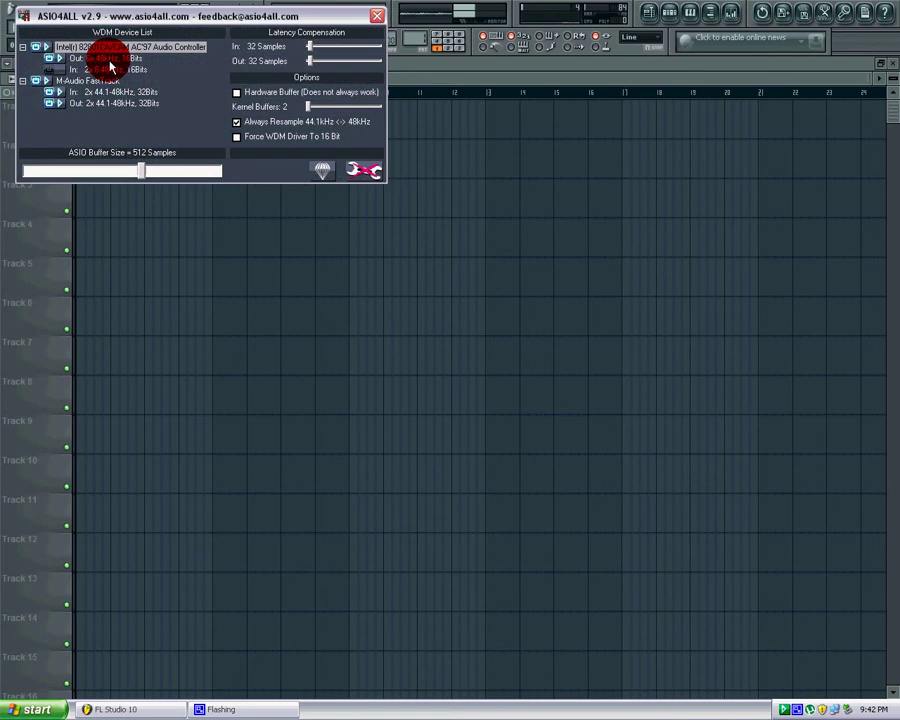
left_click(362, 172)
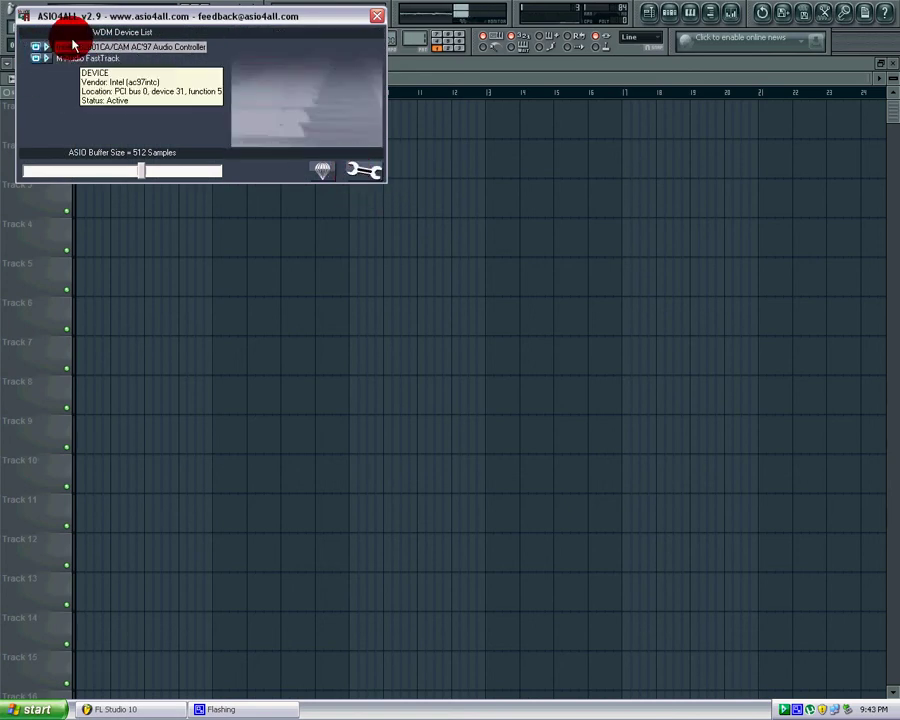
left_click(376, 172)
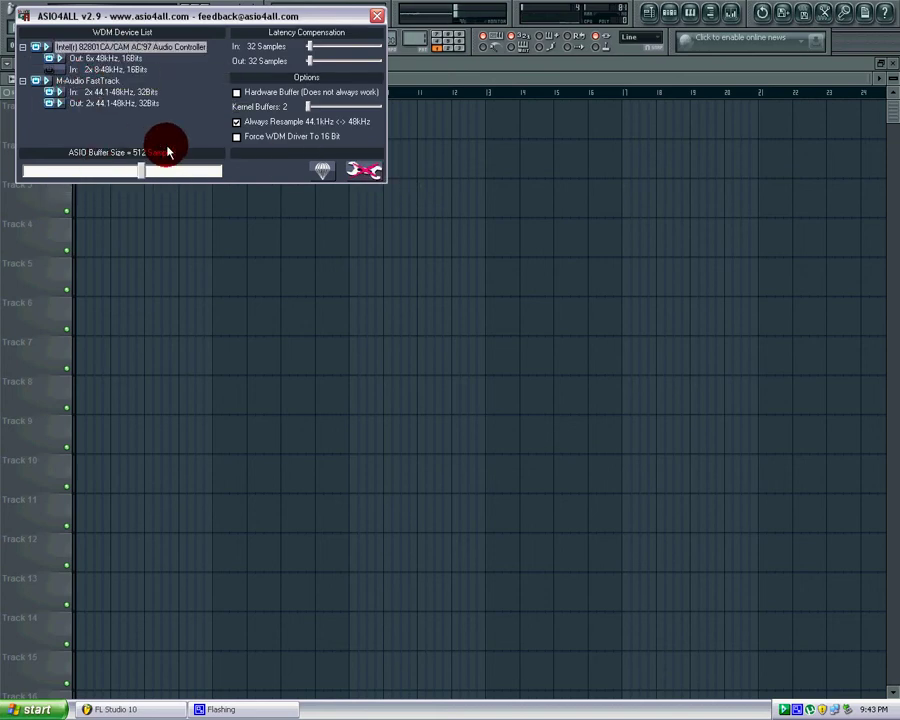
left_click_drag(163, 170, 141, 174)
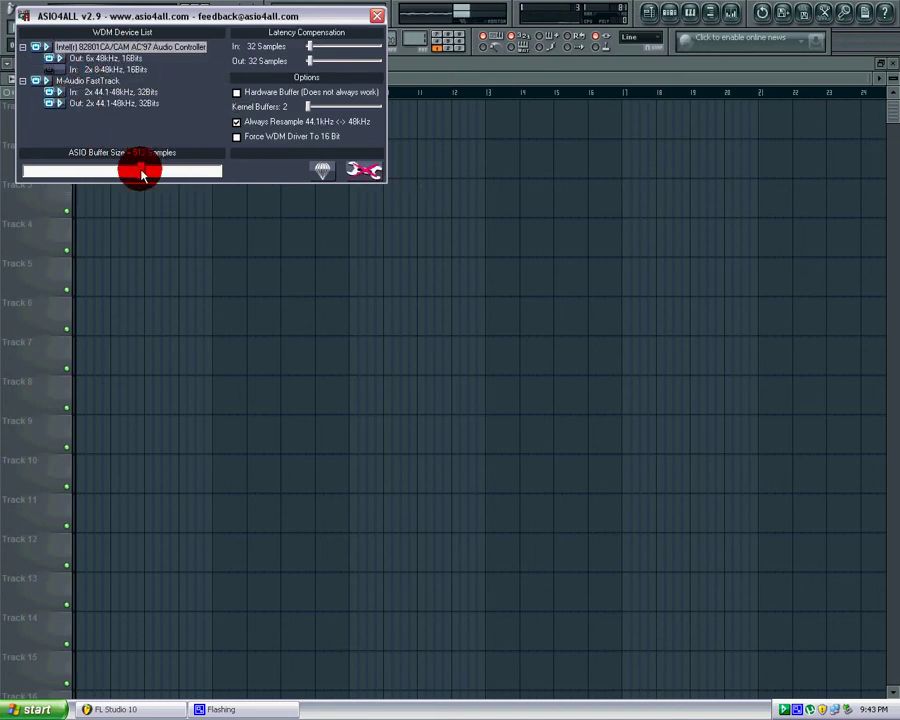
Step: Disable the M-Audio FastTrack's output in the ASIO4ALL device list and close the driver panel
left_click(90, 83)
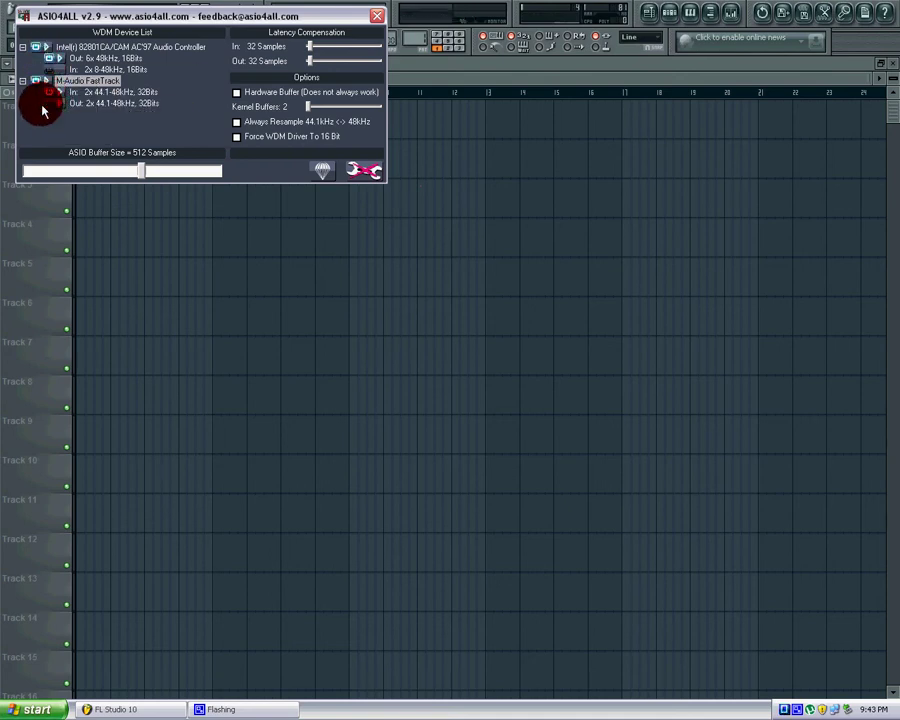
left_click(57, 93)
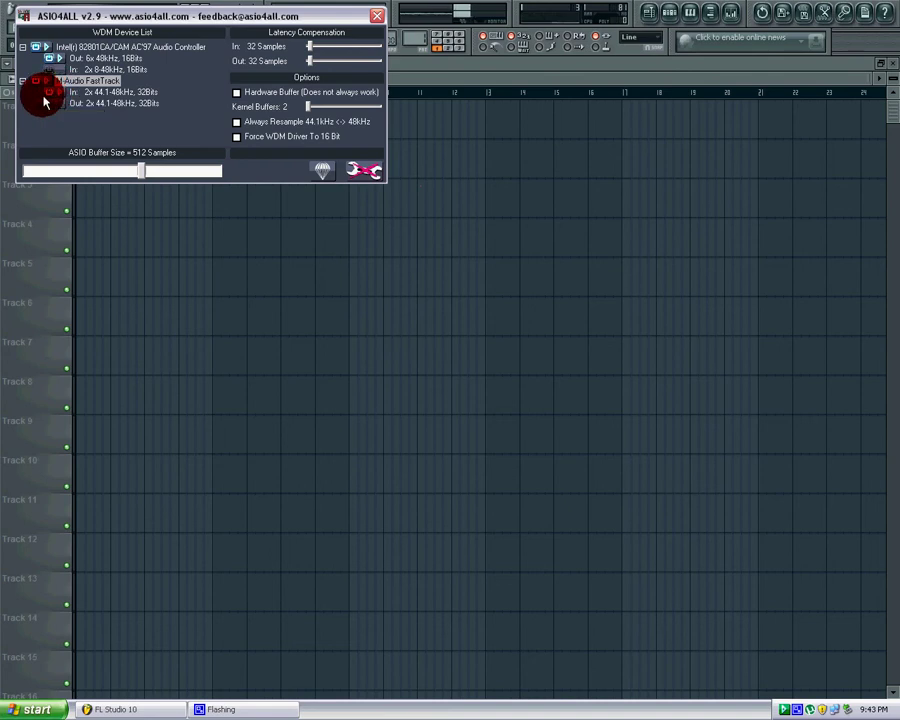
left_click(75, 82)
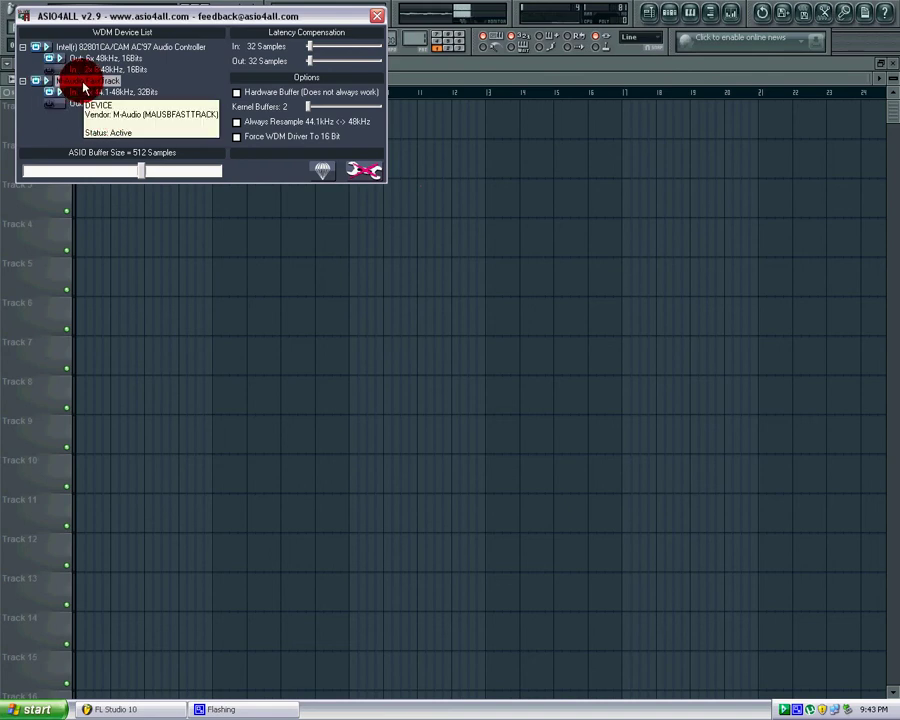
left_click(50, 52)
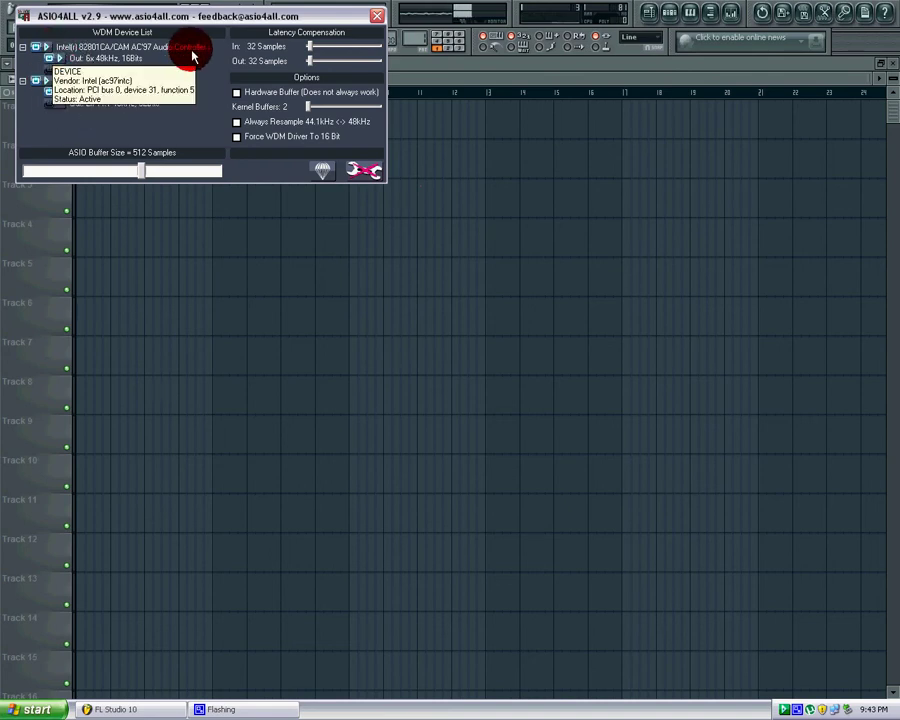
left_click(110, 70)
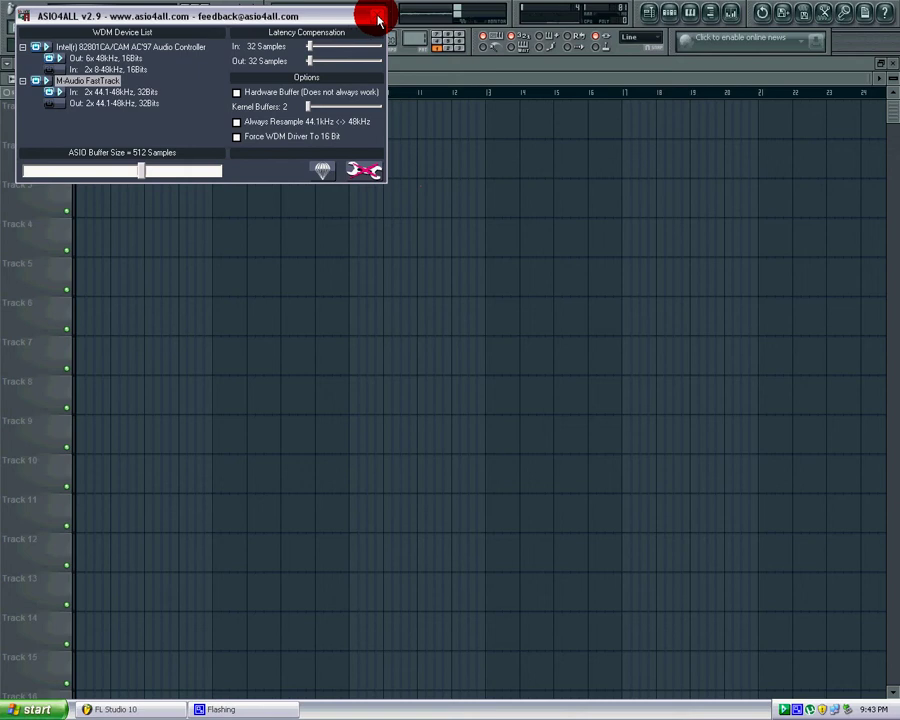
left_click(378, 19)
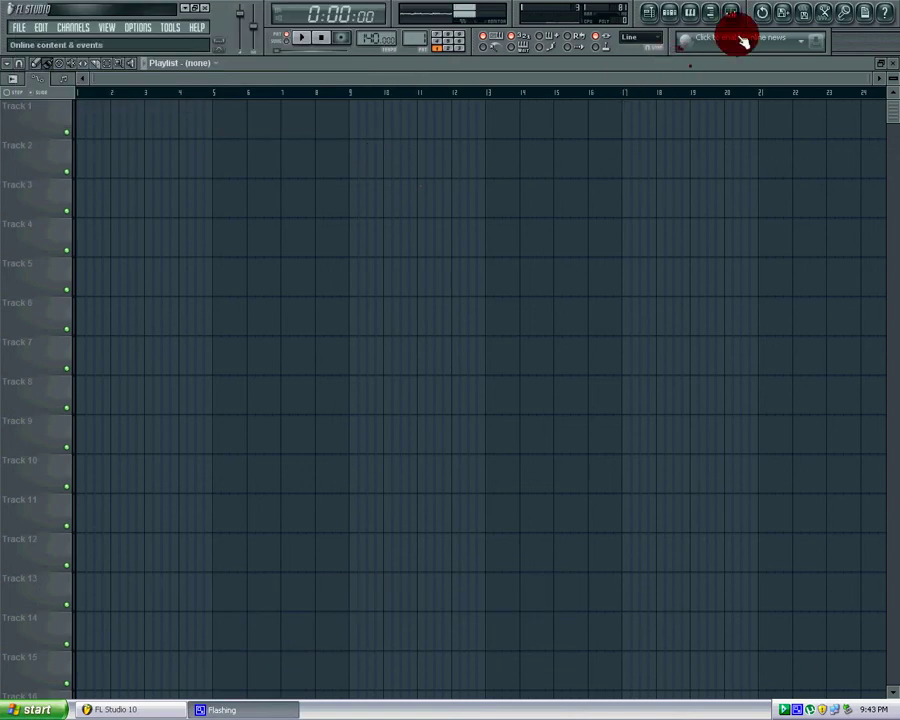
Step: Open the mixer and select the Insert 1 track
left_click(730, 12)
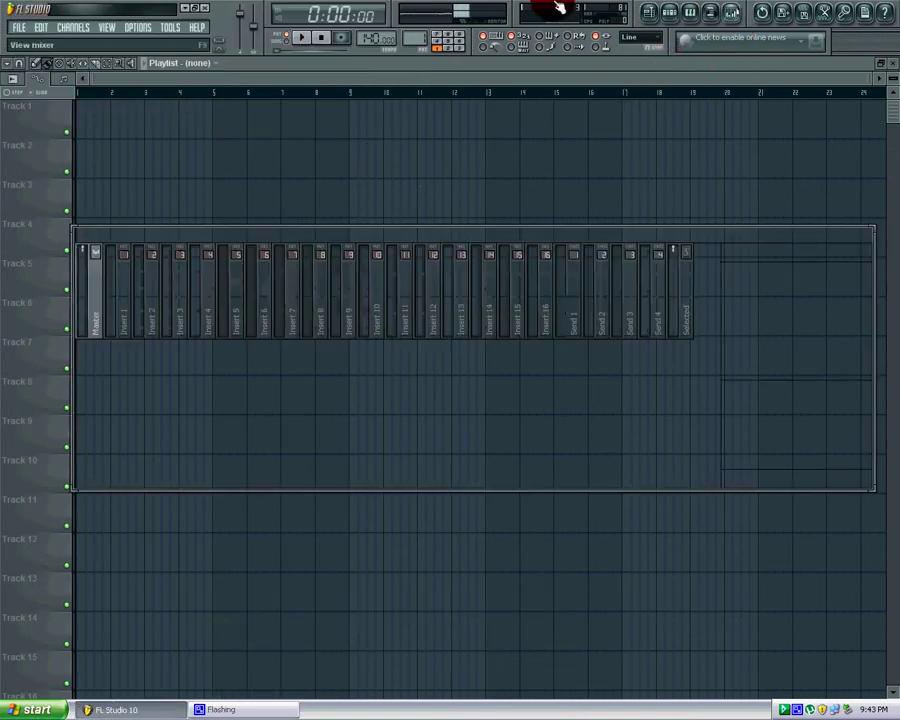
left_click(315, 314)
left_click(87, 300)
left_click(207, 280)
left_click(736, 12)
left_click(736, 12)
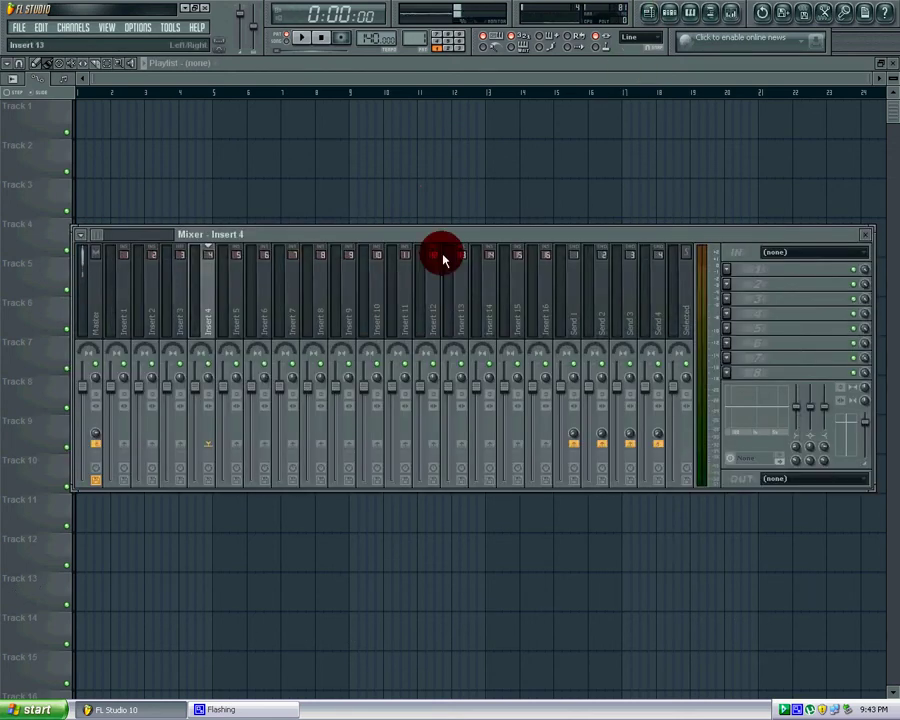
left_click(121, 313)
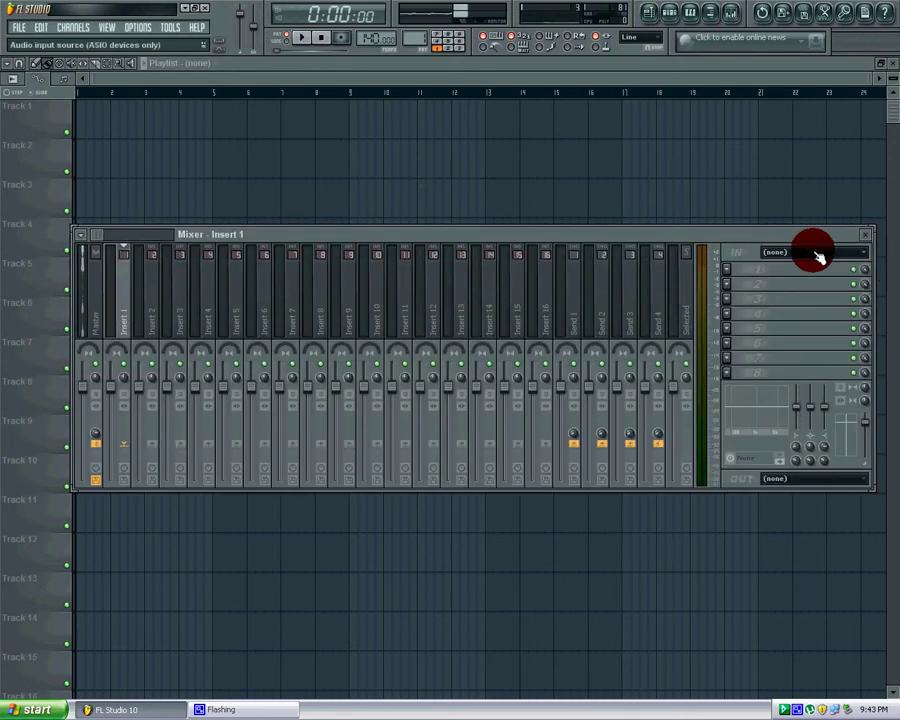
Step: Set the input source of the Insert 1 mixer track to the mono input Fast Track In 1/2 1
left_click(784, 251)
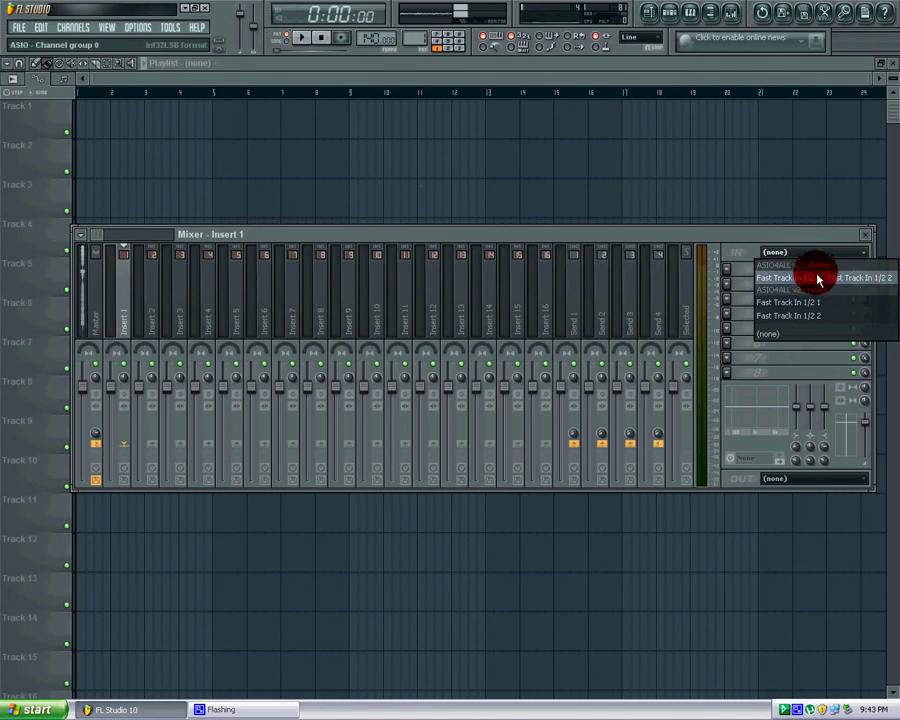
left_click(90, 290)
left_click(131, 318)
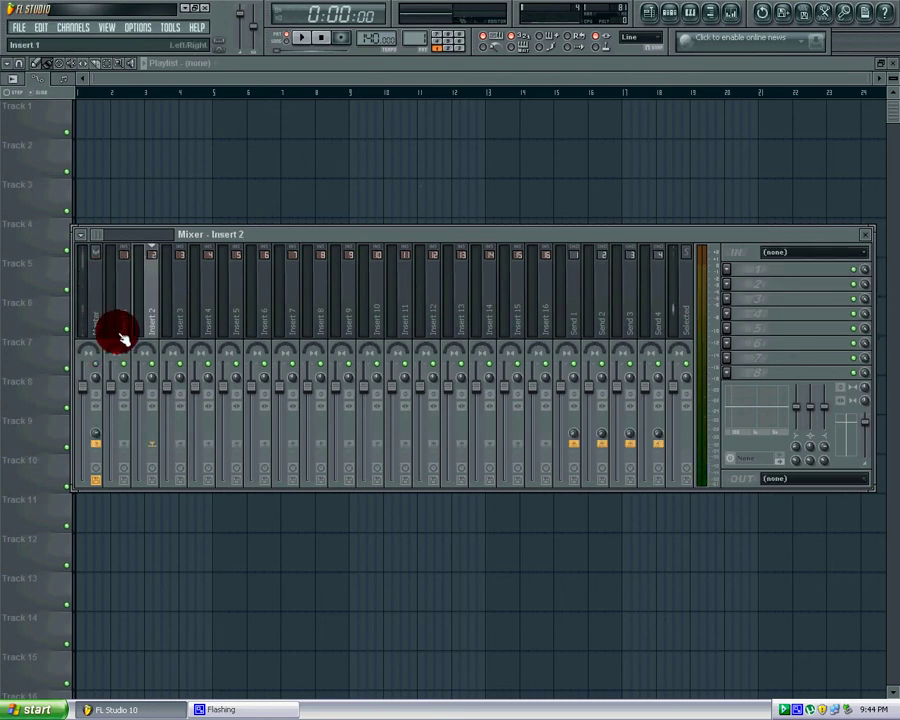
left_click(768, 255)
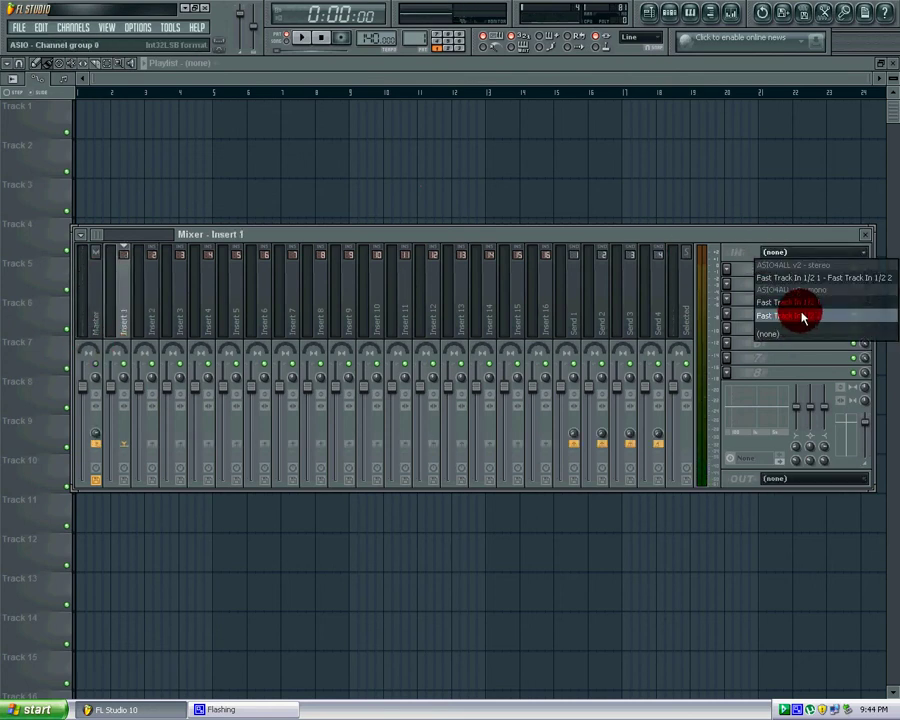
left_click(800, 311)
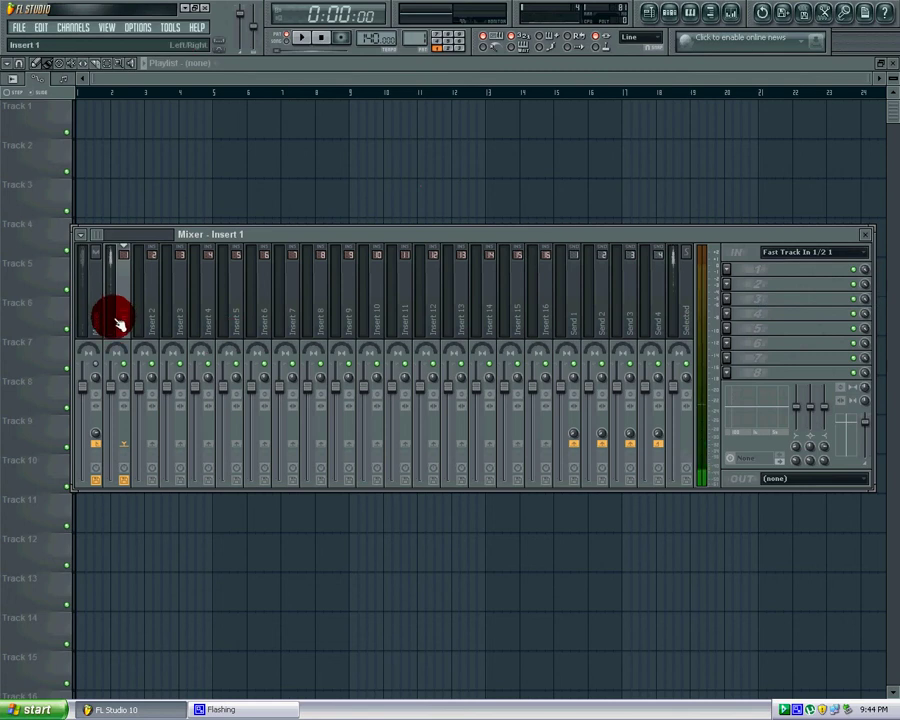
left_click_drag(116, 381, 117, 391)
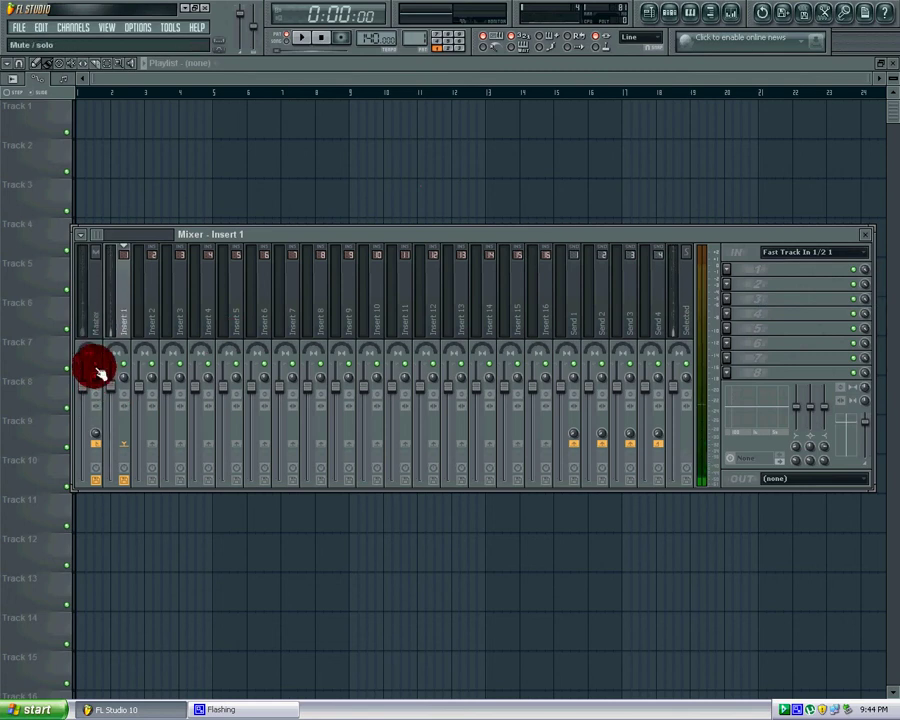
Step: Set the Master track's input source to (none) and reselect the Insert 1 track
left_click(100, 285)
left_click(805, 252)
left_click(791, 333)
left_click(112, 292)
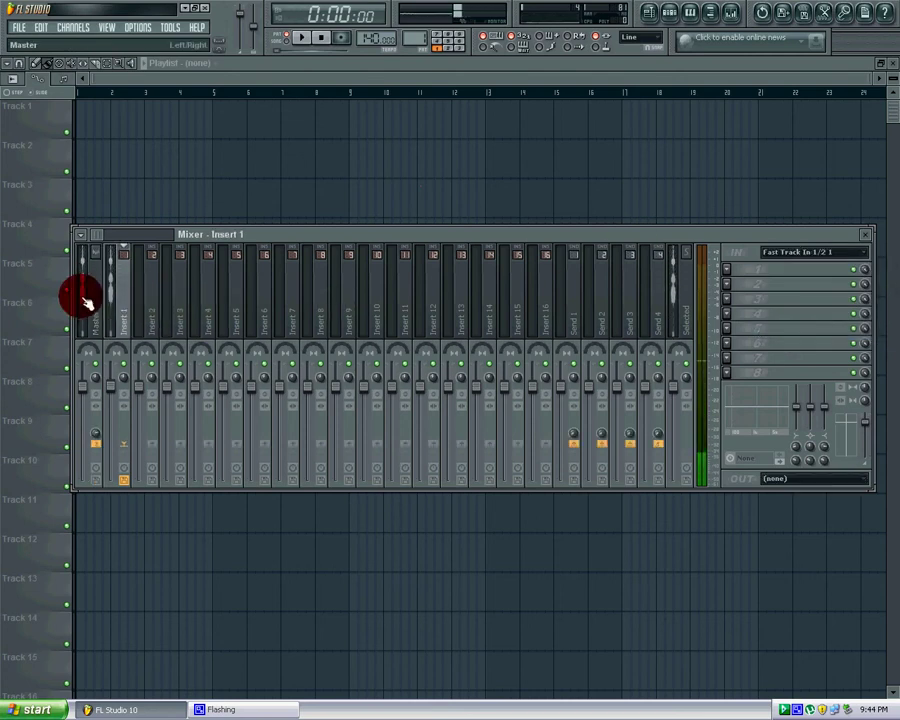
left_click(86, 297)
left_click(118, 289)
left_click(826, 252)
left_click(816, 240)
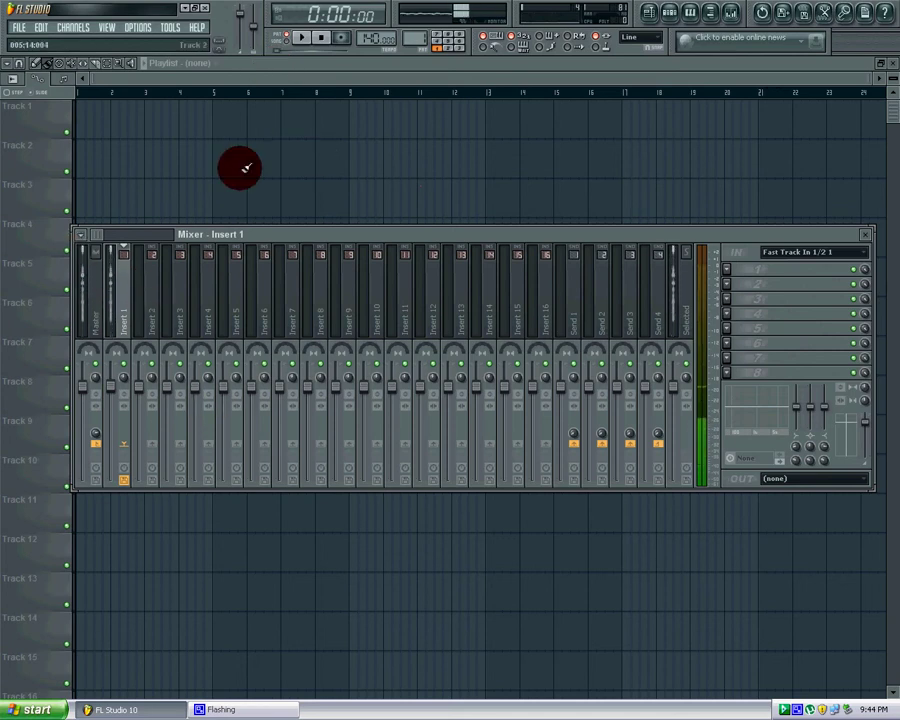
Step: Record a take from Insert 1 into the playlist as an audio clip about five bars long
left_click(347, 42)
key("Down")
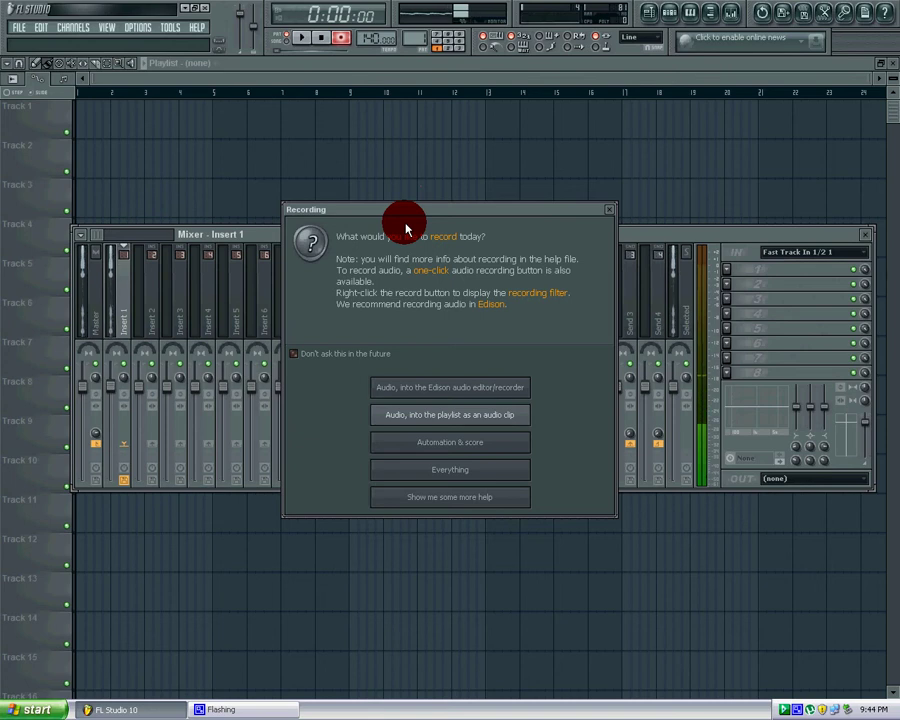
left_click(497, 420)
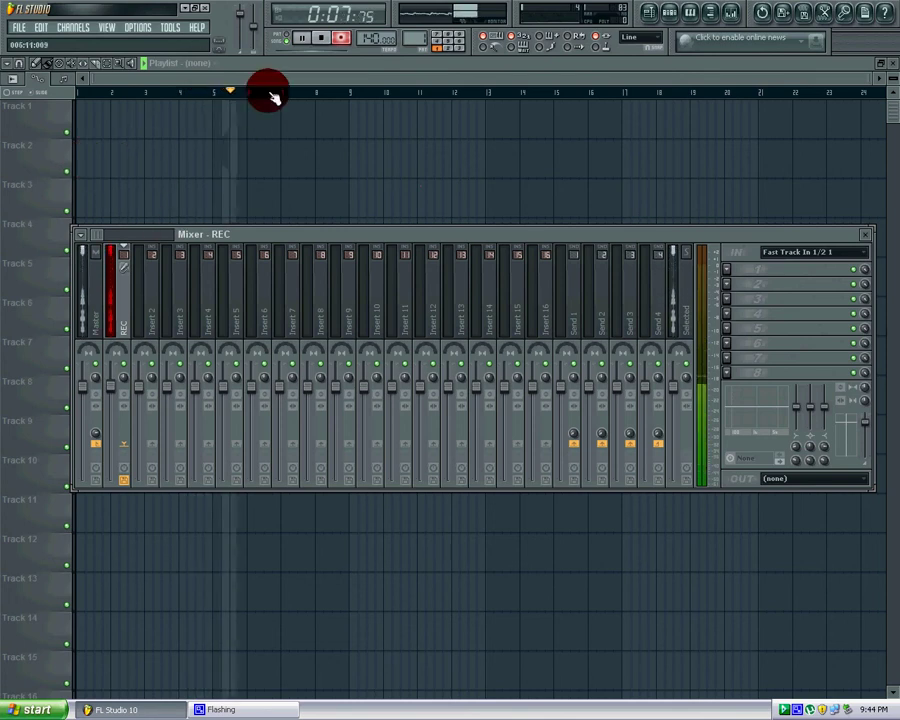
left_click(326, 41)
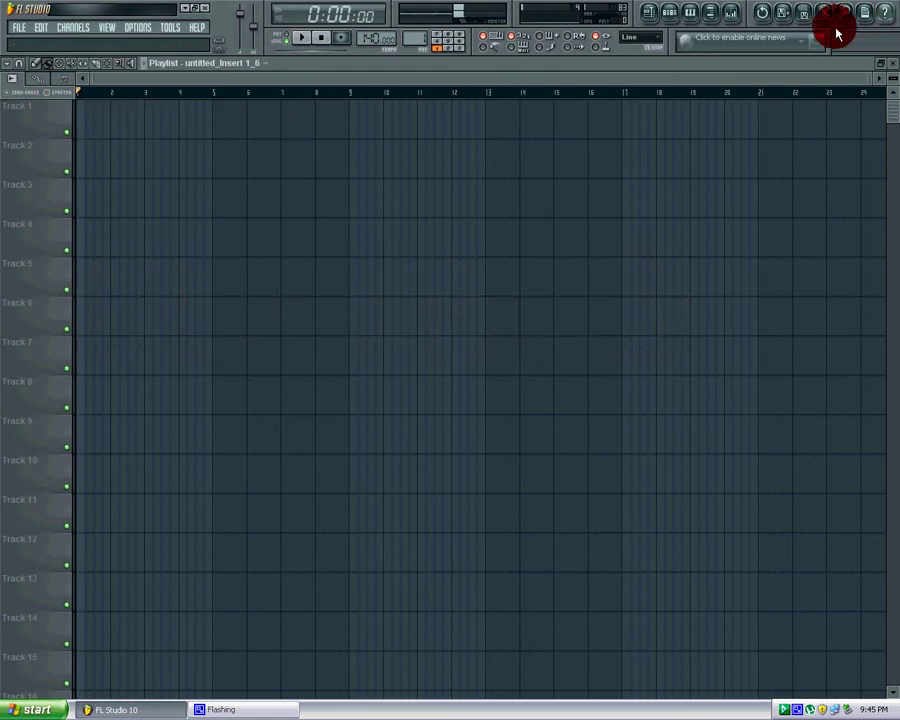
Step: Record a new take from Insert 1 into the empty playlist as an audio clip about three and a half bars long
left_click(731, 14)
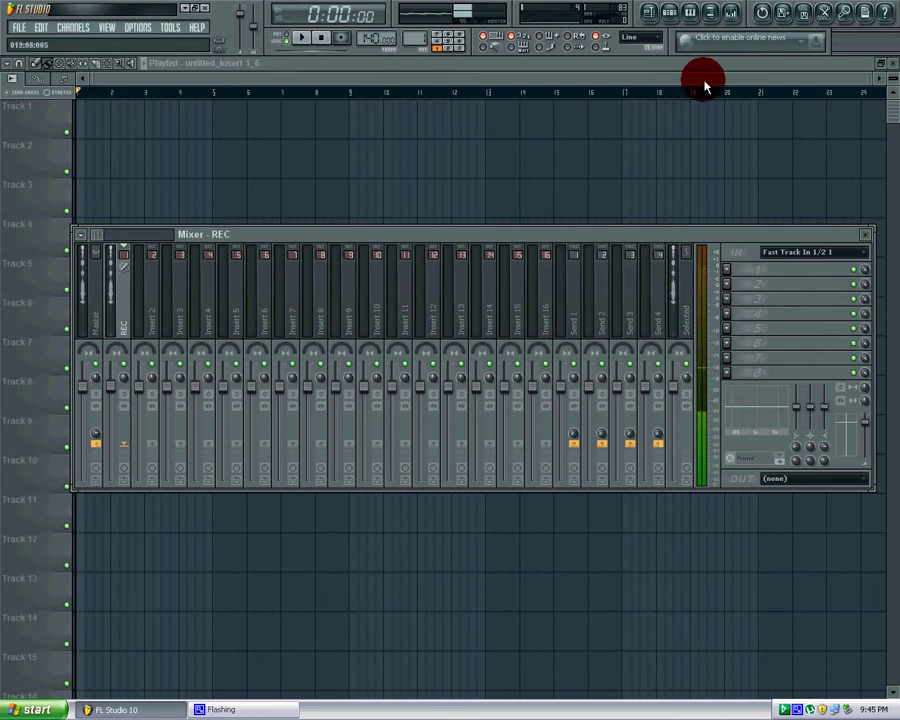
left_click(352, 42)
left_click(500, 412)
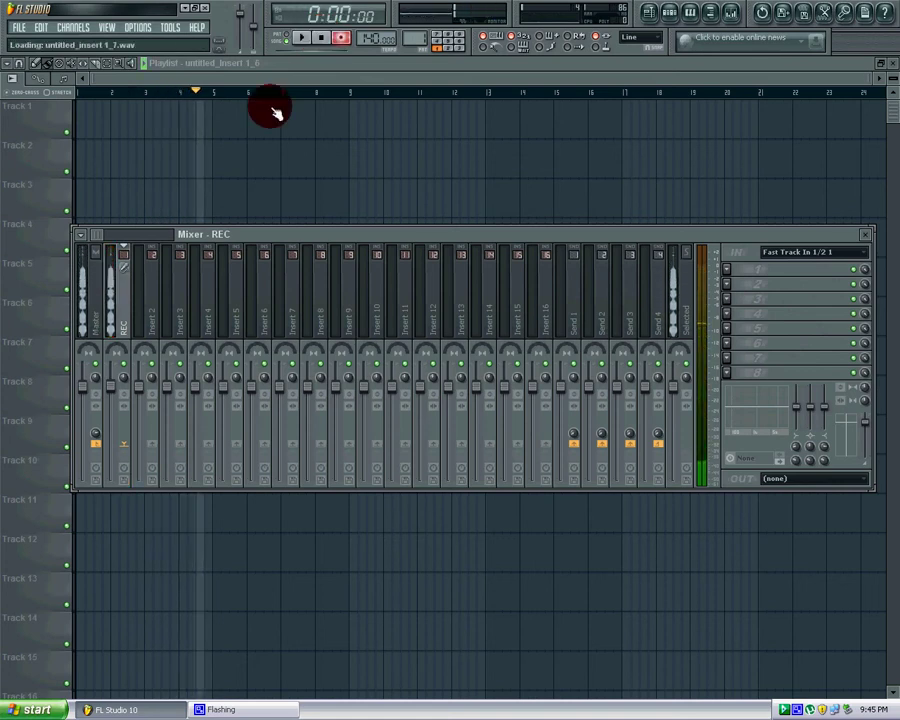
Step: Route the recorded clip to mixer track 2 in its channel settings and bring up the mixer
left_click(727, 275)
left_click(155, 114)
double_click(155, 114)
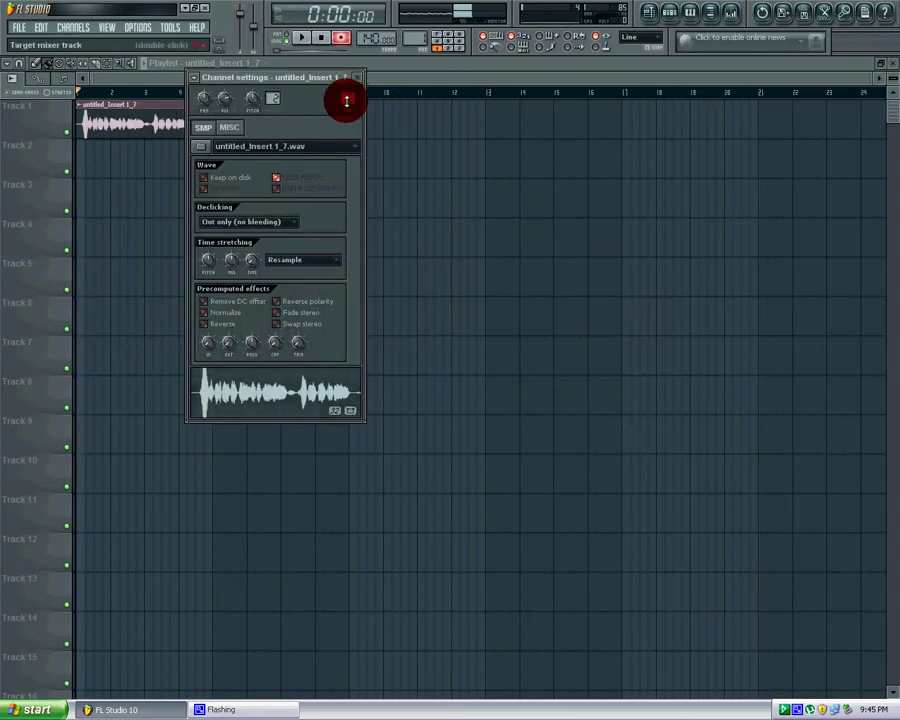
left_click(735, 20)
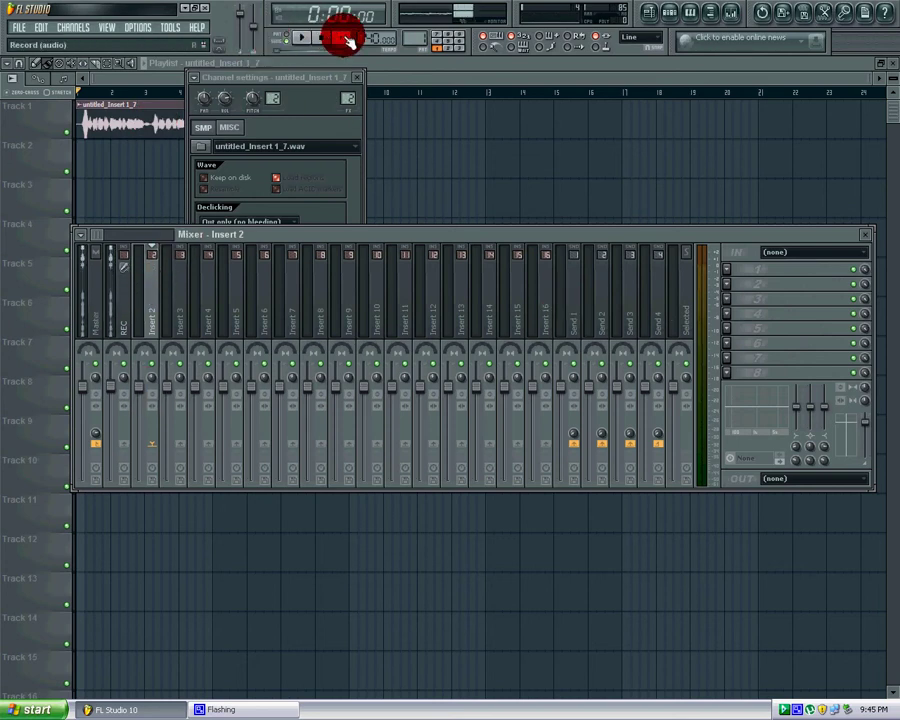
Step: Disarm recording and play the recorded clip back through the Insert 2 mixer track
left_click_drag(131, 385, 149, 378)
right_click(139, 394)
left_click(156, 401)
left_click(322, 38)
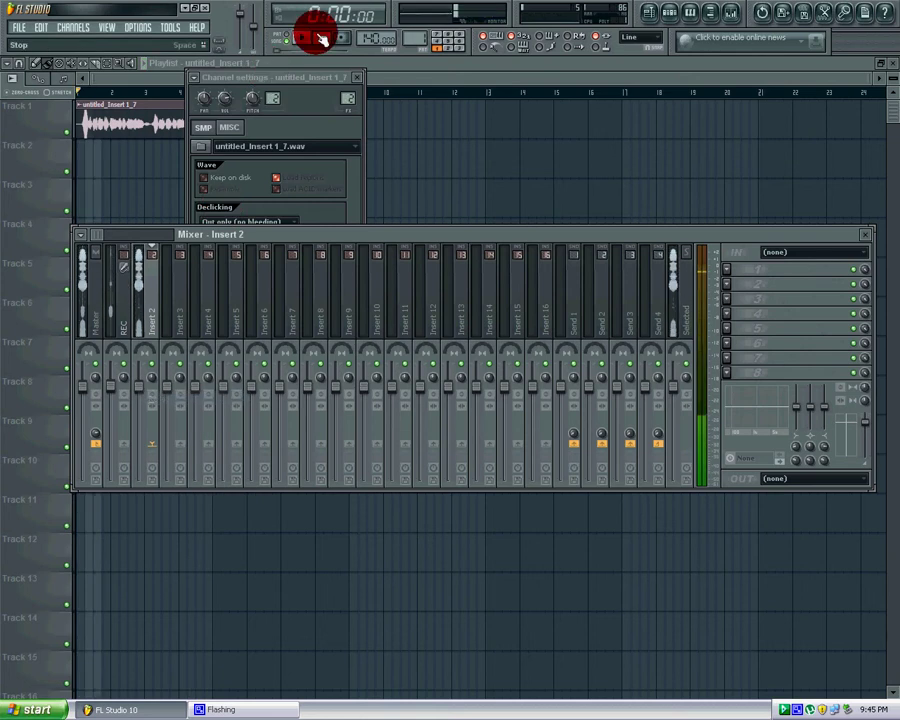
Step: Load Fruity Parametric EQ 2 into the first effect slot of Insert 2 and close the clip's channel settings
left_click(732, 272)
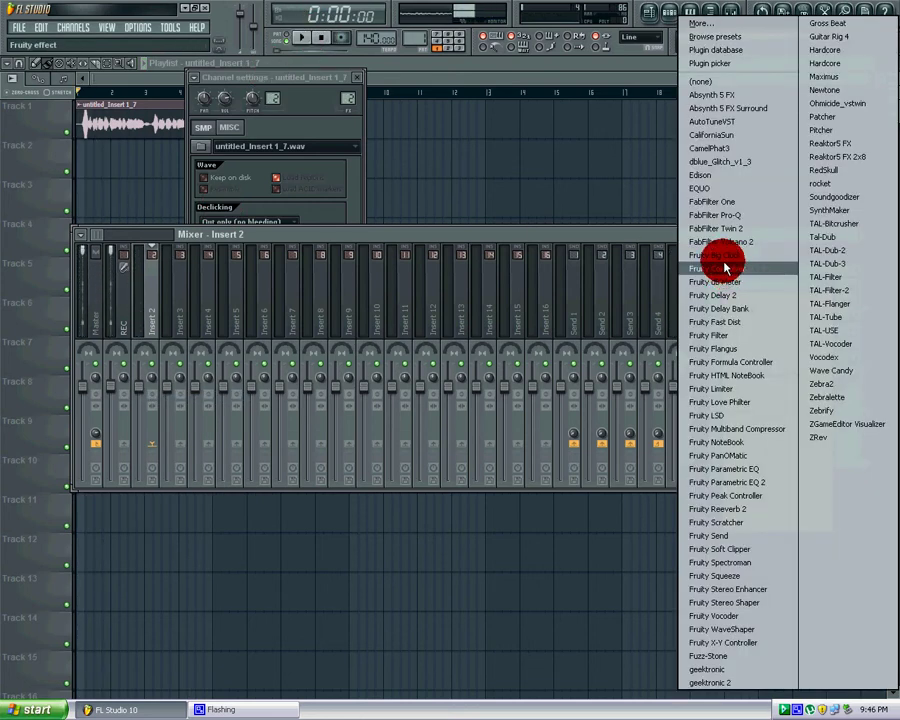
left_click(777, 485)
left_click_drag(340, 170, 641, 209)
left_click(357, 77)
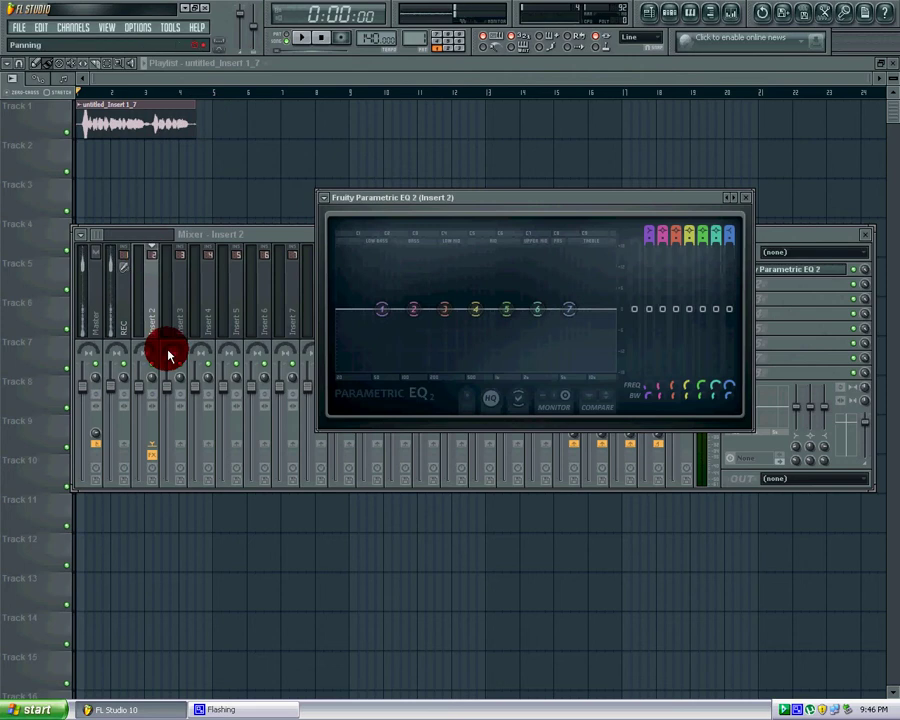
Step: Lower the Insert 2 volume fader slightly, check the clip's channel routing, and start playback with the parametric EQ open
left_click(155, 396)
left_click_drag(409, 193, 419, 147)
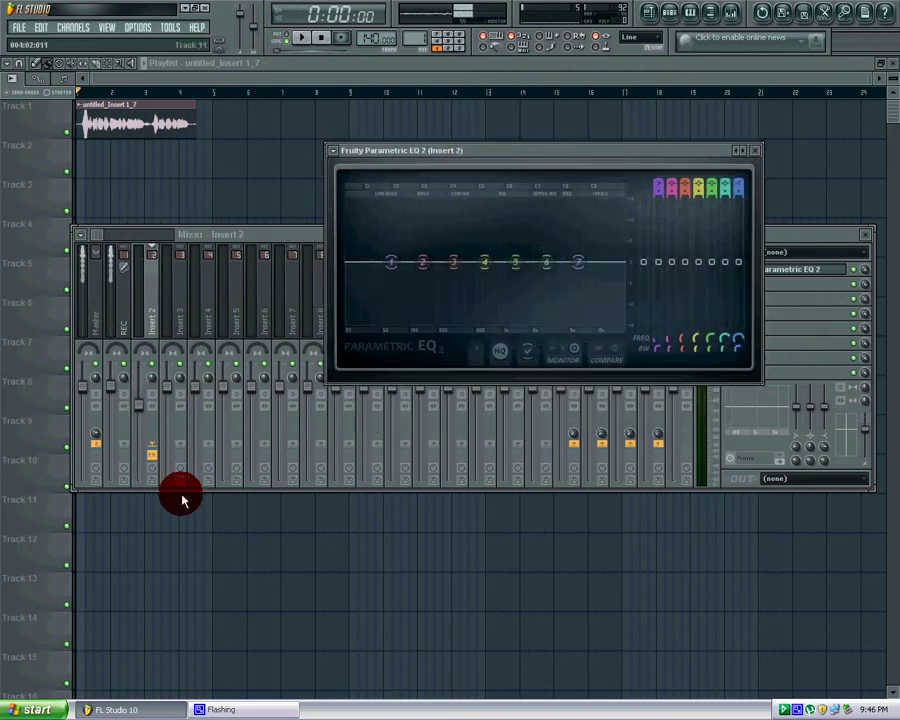
double_click(160, 113)
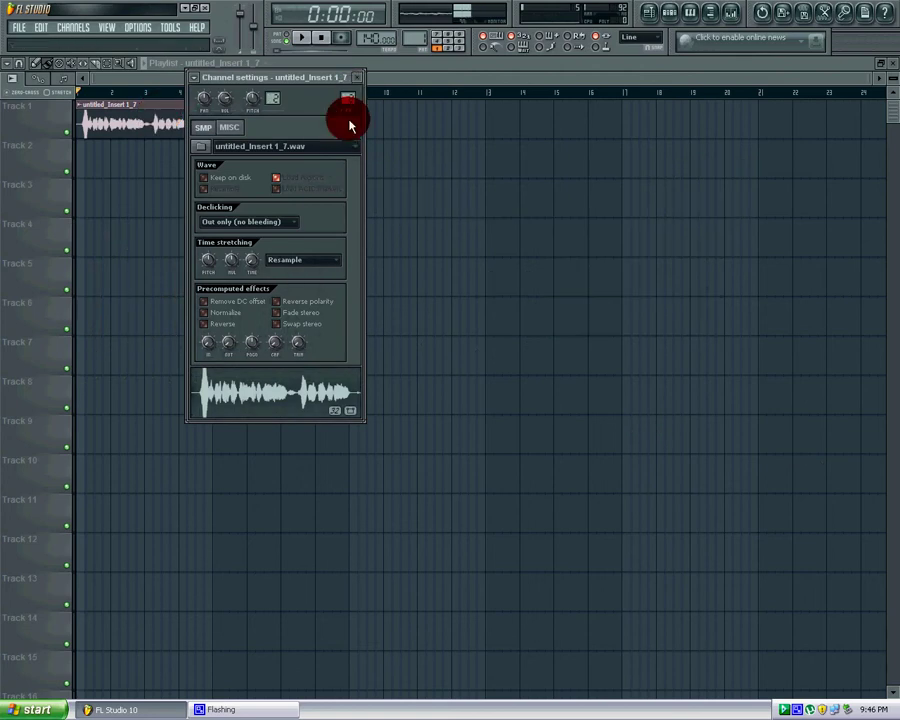
left_click(360, 77)
left_click(735, 14)
left_click(792, 270)
key("space")
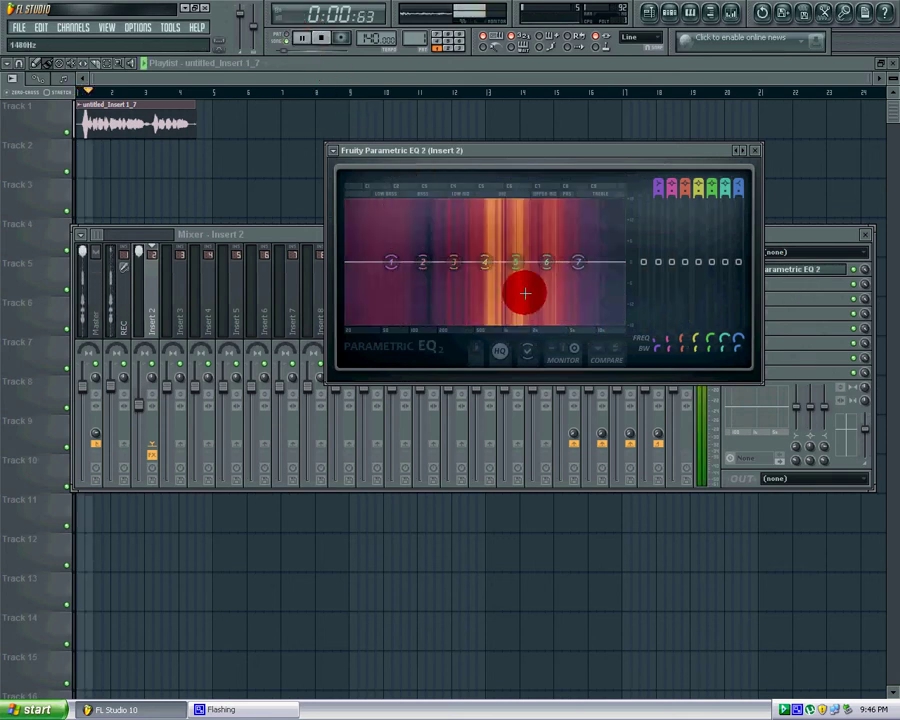
Step: Shape the Insert 2 EQ curve by boosting bands 3, 4 and 6 and cutting bands 1, 2, 5 and 7, then stop playback
left_click_drag(547, 263, 588, 150)
left_click_drag(579, 262, 613, 301)
left_click_drag(425, 263, 429, 370)
left_click_drag(391, 263, 389, 305)
left_click_drag(454, 263, 450, 230)
left_click_drag(485, 280, 495, 252)
left_click(770, 115)
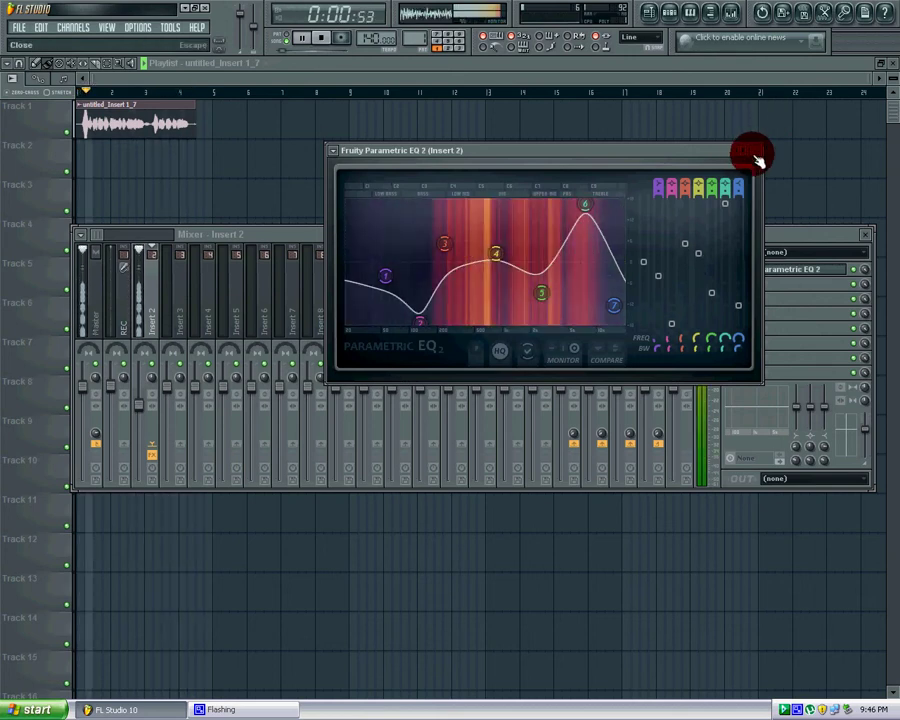
left_click(754, 151)
left_click(320, 38)
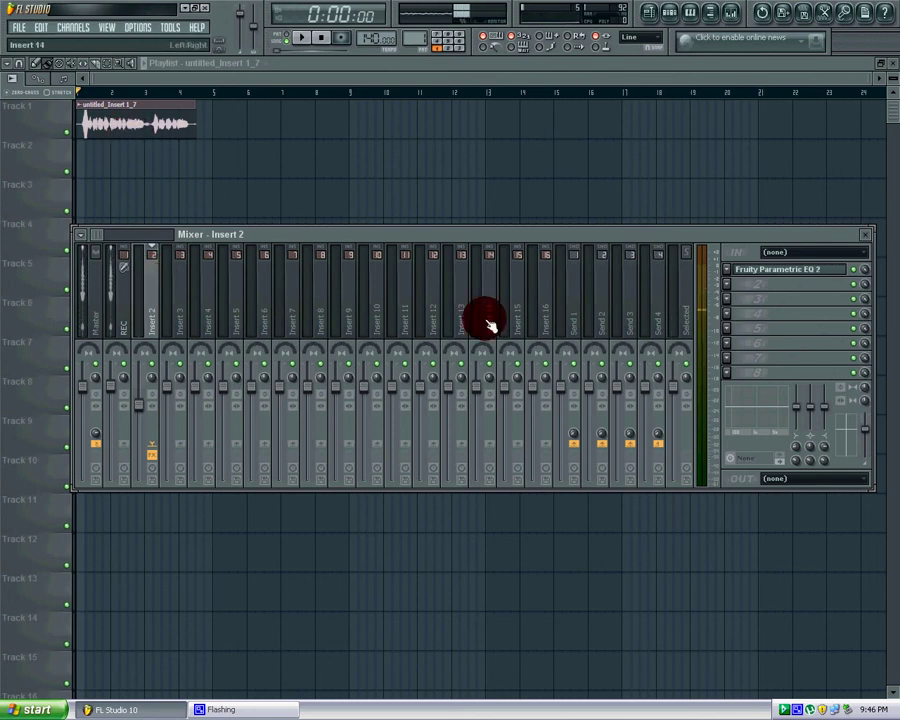
Step: Load Fruity Reeverb 2 into the second effect slot of Insert 2 and return to the mixer
left_click(733, 302)
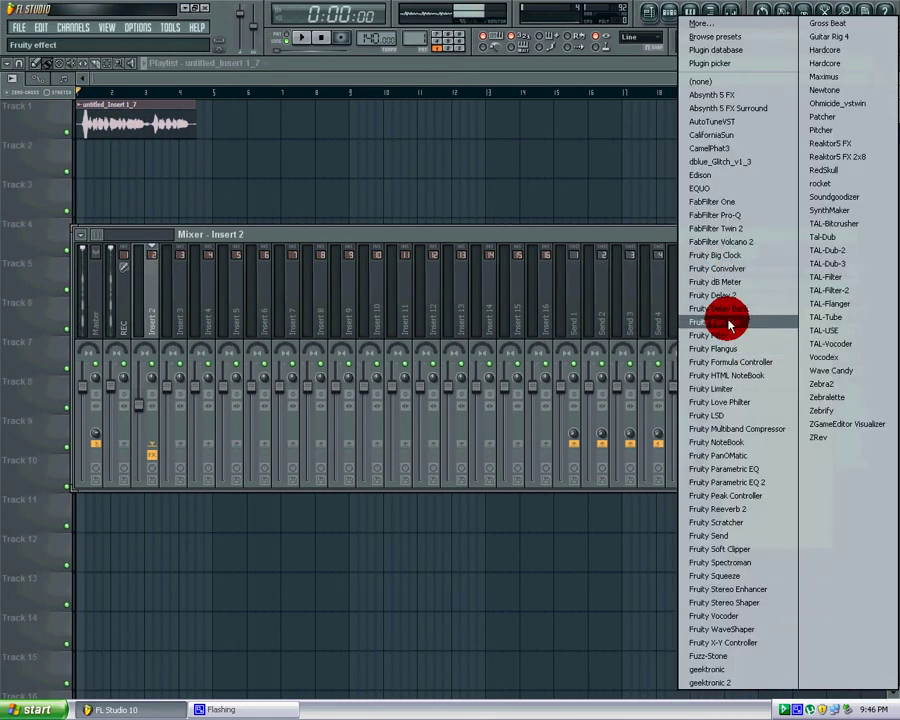
left_click(745, 509)
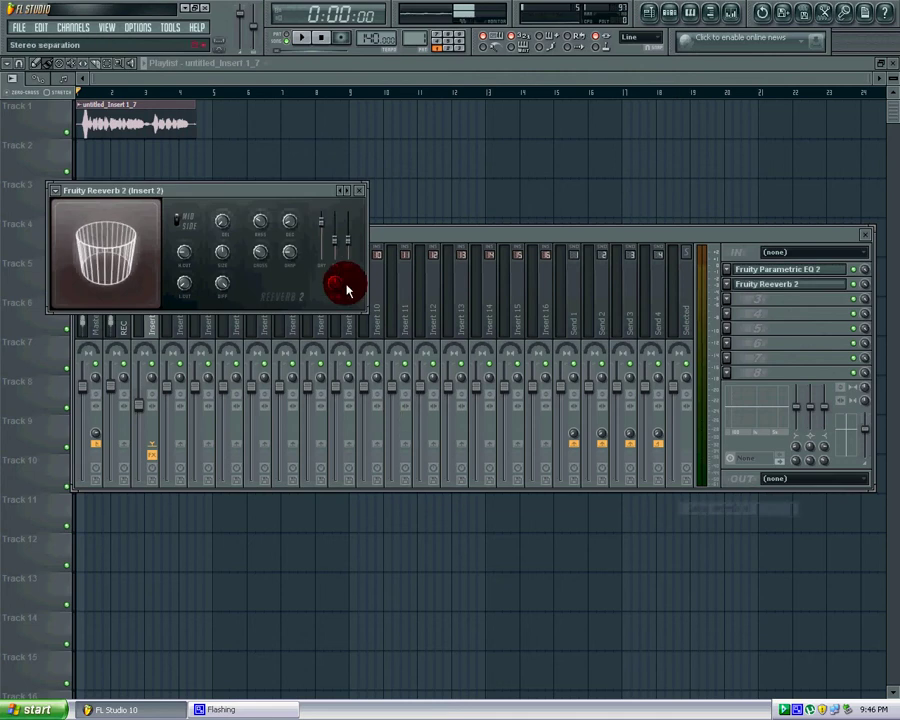
left_click_drag(289, 198, 424, 235)
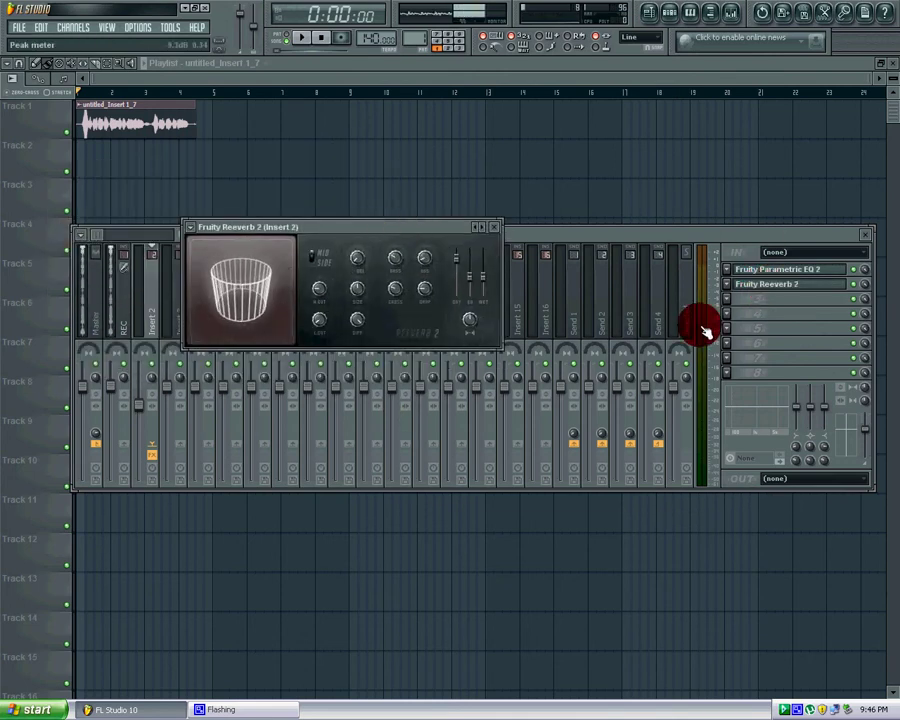
left_click(730, 286)
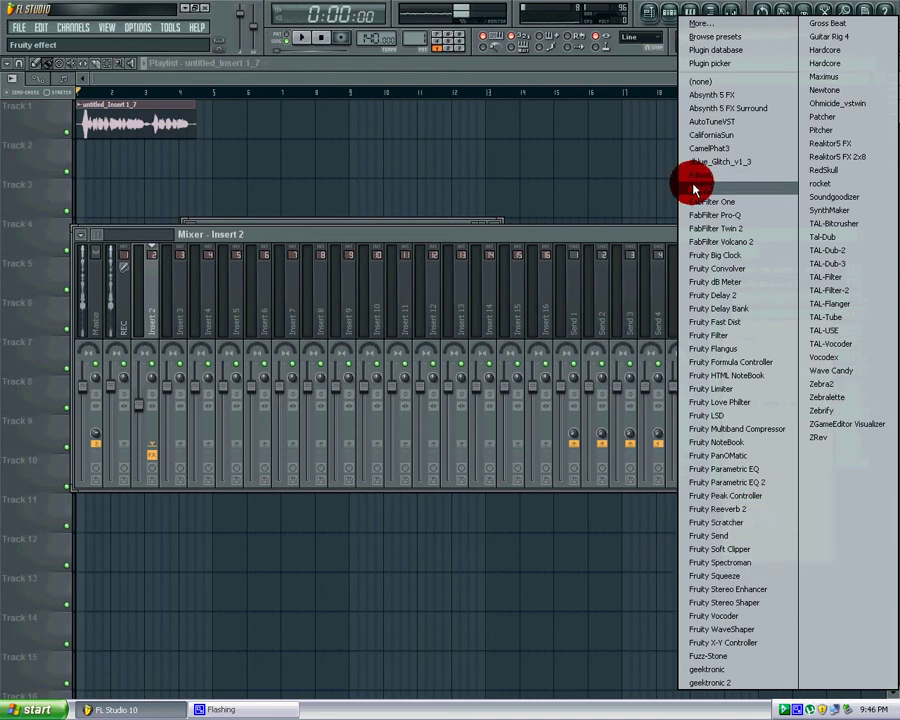
left_click(467, 136)
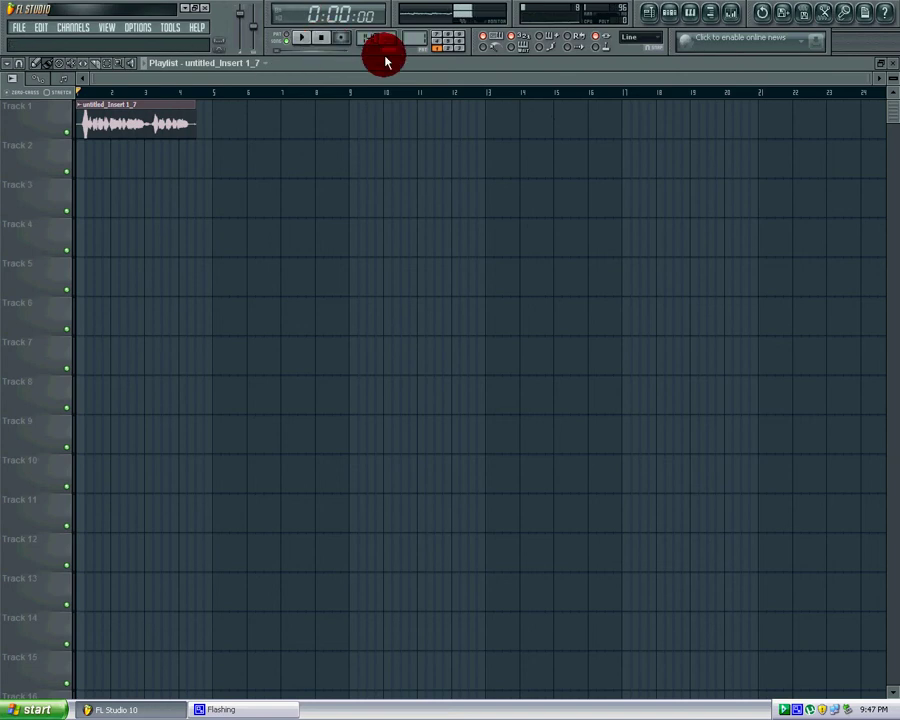
left_click(727, 14)
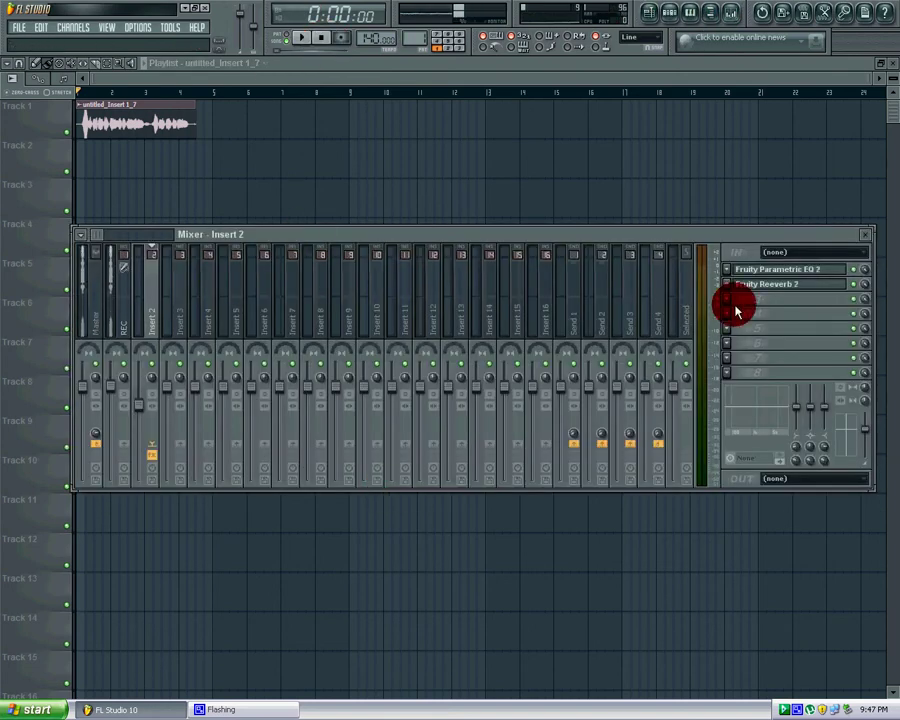
Step: Play the clip through the Insert 2 EQ and reverb, stop, and dismiss the recording choices
left_click(300, 40)
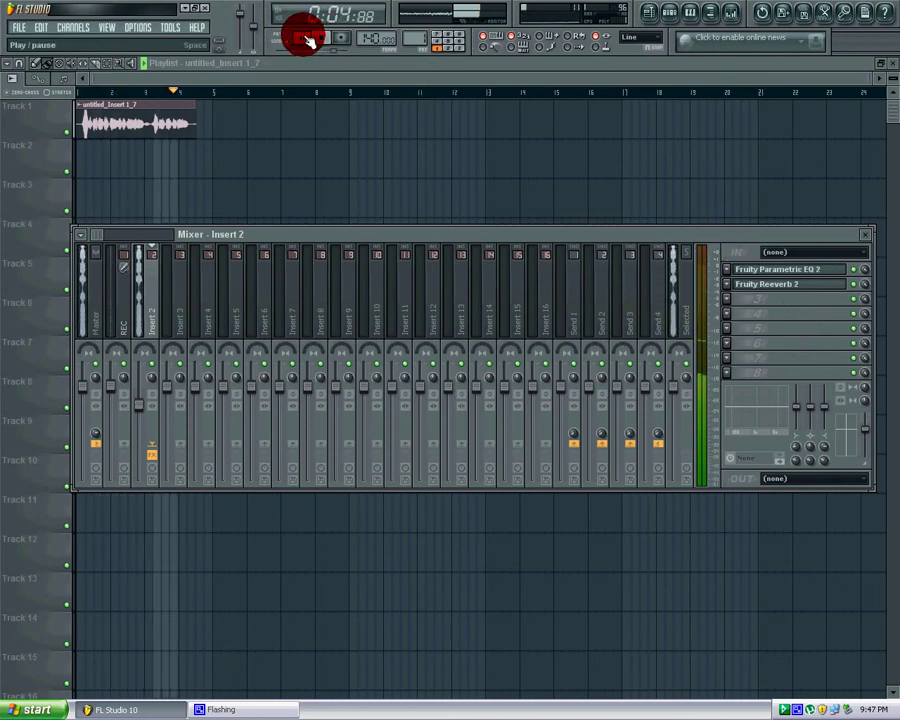
left_click(310, 42)
left_click(340, 40)
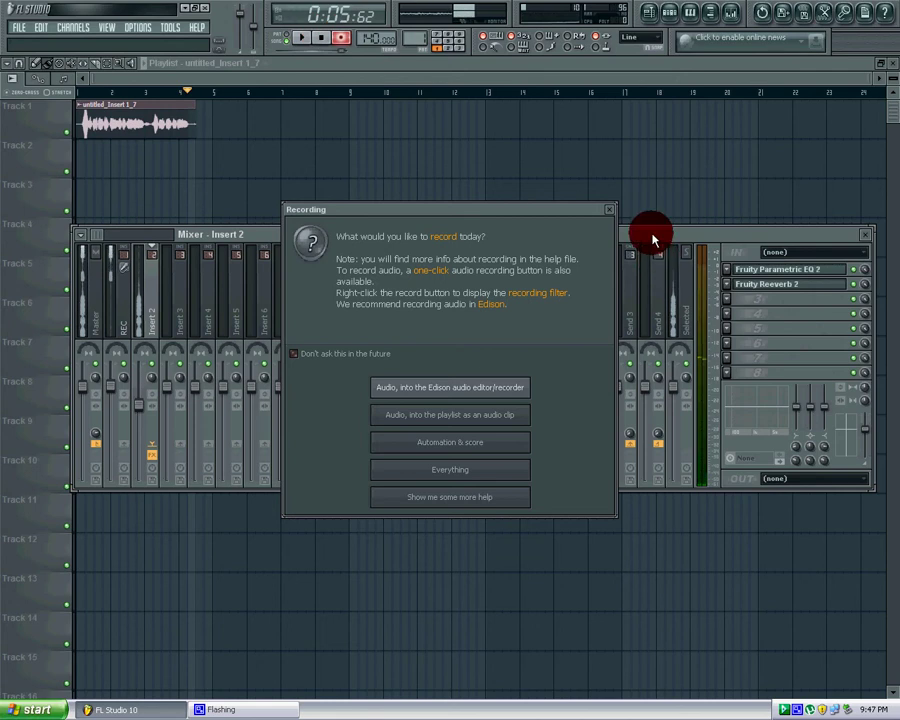
left_click(614, 212)
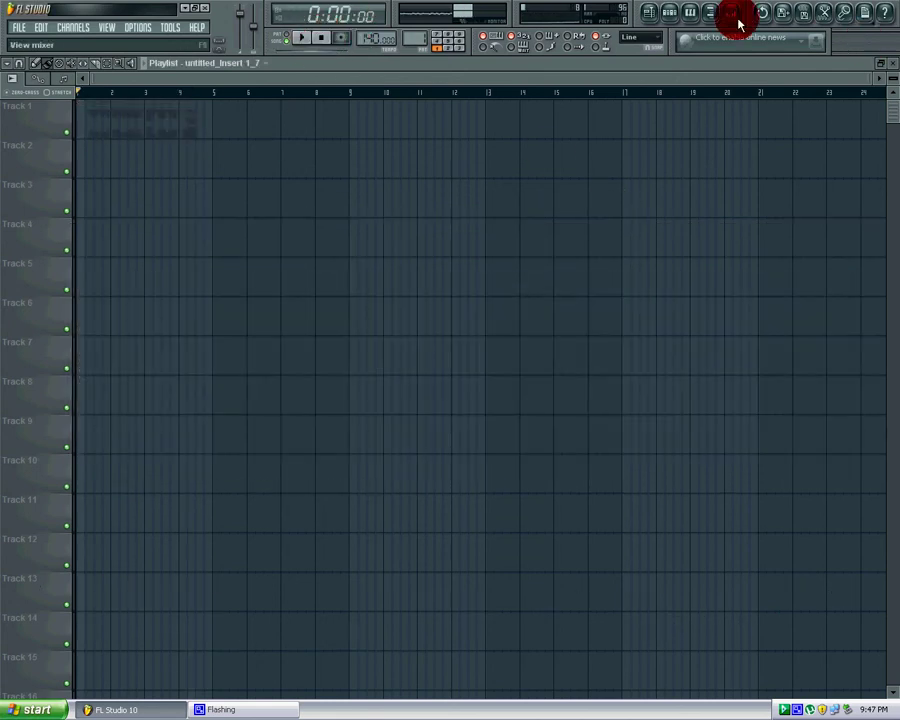
Step: Clear the recorded clip from the playlist and go through the REC, Insert 2 and Master mixer tracks
left_click(738, 18)
left_click(118, 310)
left_click(129, 314)
left_click(148, 314)
left_click(124, 313)
left_click(94, 312)
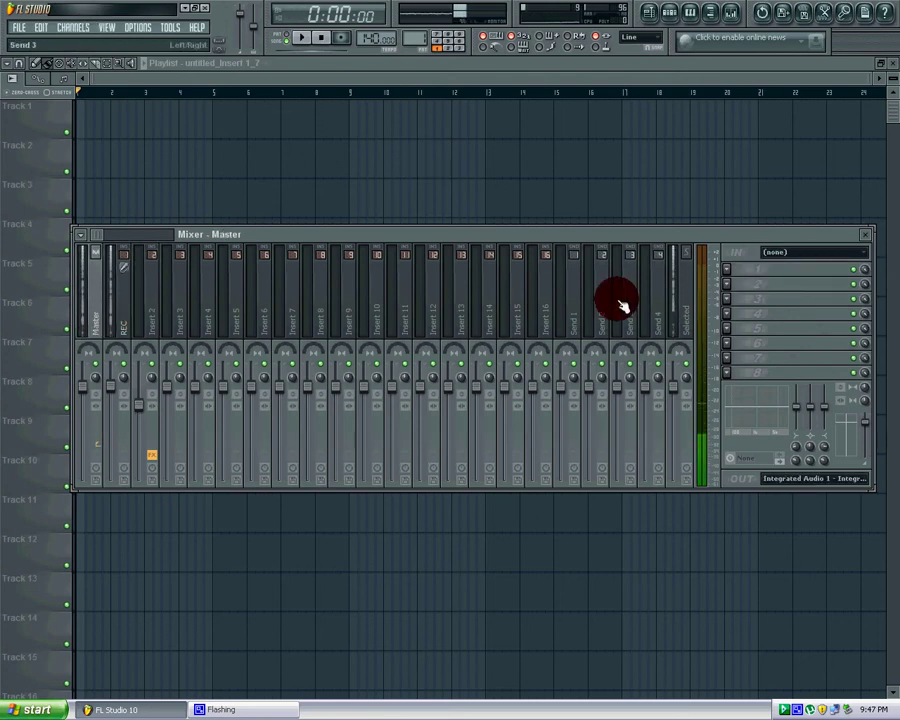
Step: Set the audio input of both Insert 2 and the REC track to Fast Track In 1/2 1, arming them for recording
left_click(124, 315)
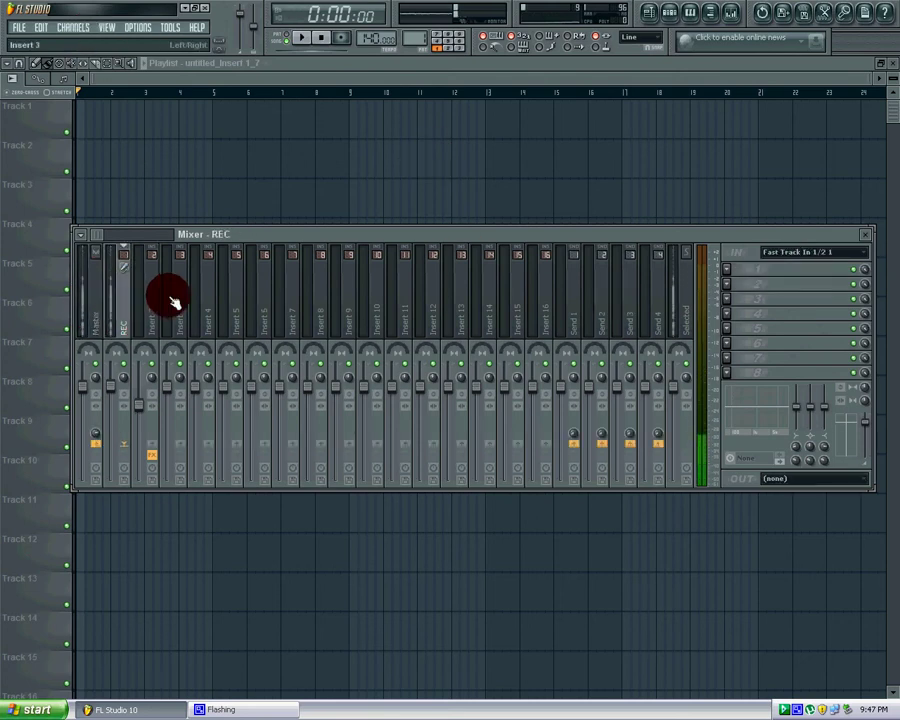
left_click(788, 258)
left_click(773, 301)
left_click(138, 285)
left_click(776, 254)
left_click(785, 300)
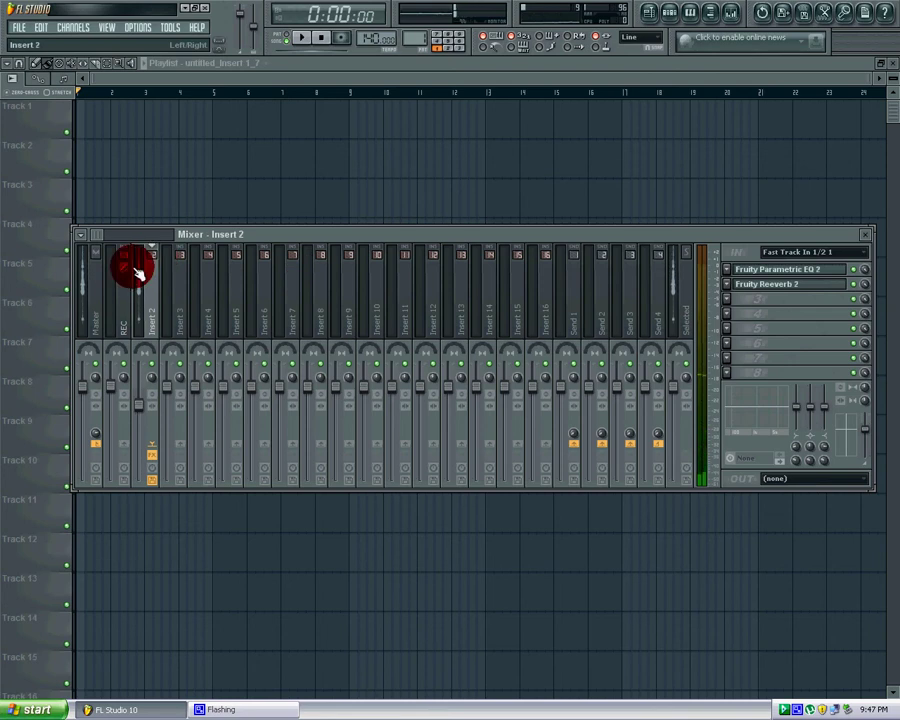
left_click(121, 277)
left_click(790, 252)
left_click(800, 301)
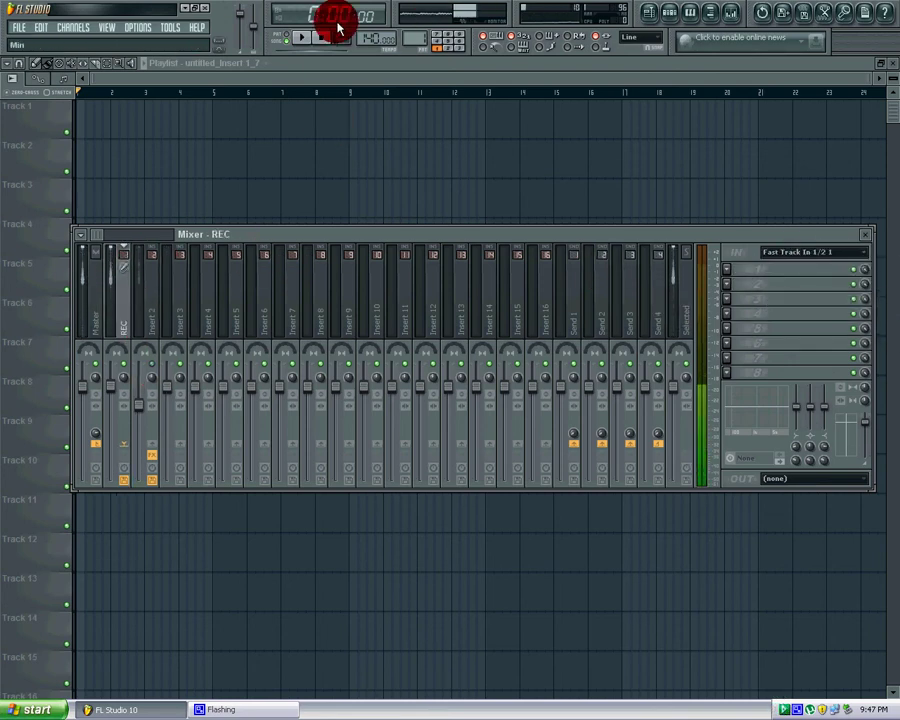
left_click(670, 20)
left_click(124, 284)
left_click(136, 266)
left_click(124, 285)
left_click(120, 259)
left_click(120, 283)
left_click(166, 229)
Step: Load FLS_Kick 02 and FLS_Snare 02a from the Drum Kit 02 pack as channels in Pattern 1
left_click(705, 14)
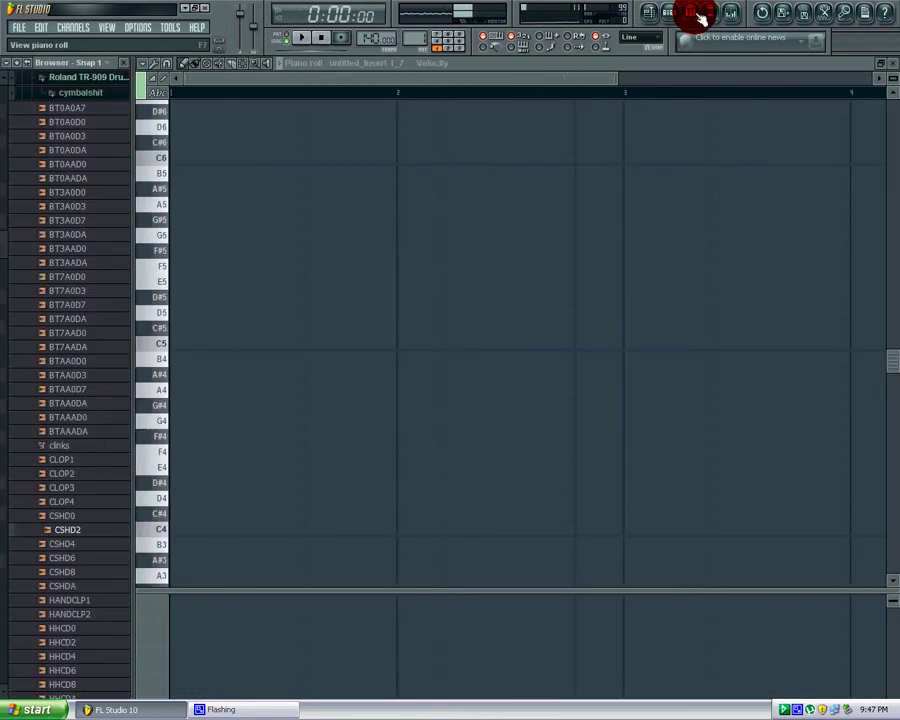
left_click(683, 15)
scroll(2, 192, "up", 10)
scroll(33, 97, "up", 3)
left_click(64, 238)
left_click(83, 273)
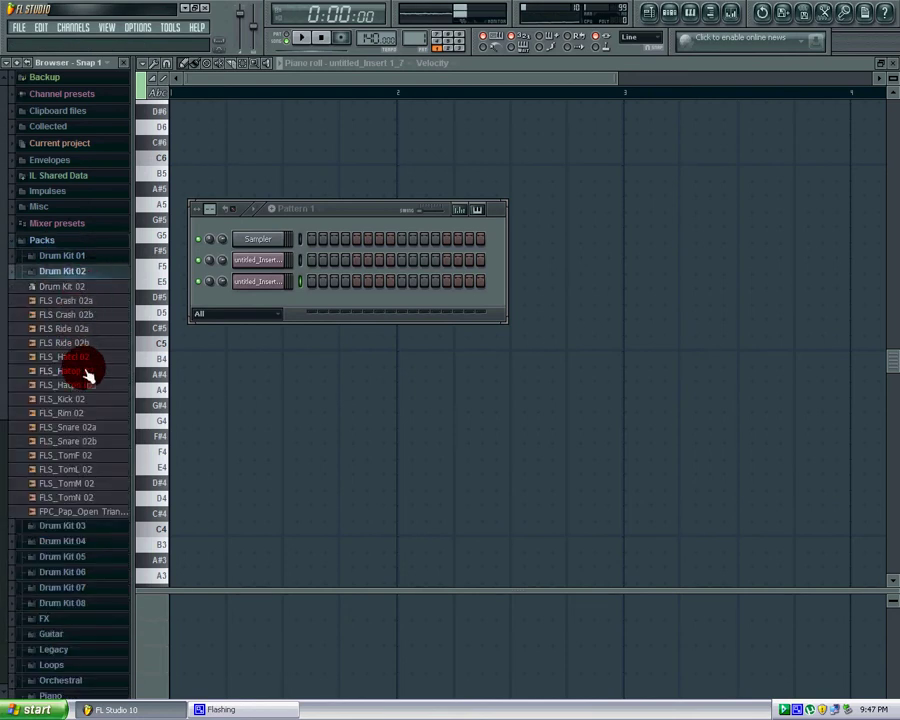
left_click_drag(92, 411, 257, 240)
left_click_drag(90, 446, 92, 440)
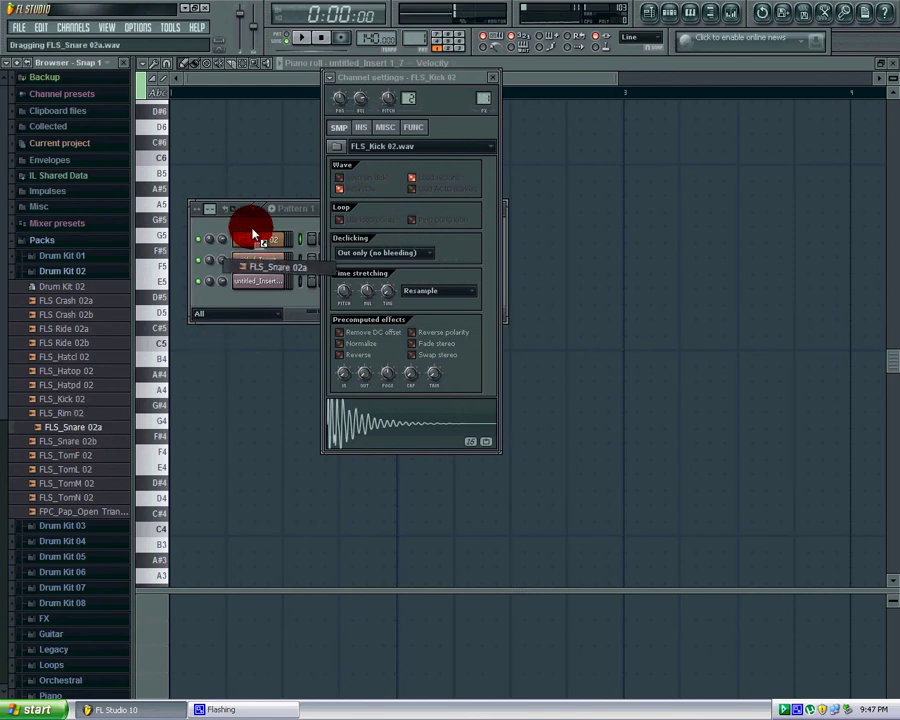
left_click_drag(253, 236, 253, 240)
Step: Extend Pattern 1 to 32 steps, place kicks on steps 1, 17, 20 and 23 and snares on 9 and 25, and play it
left_click(209, 207)
left_click_drag(209, 159, 209, 156)
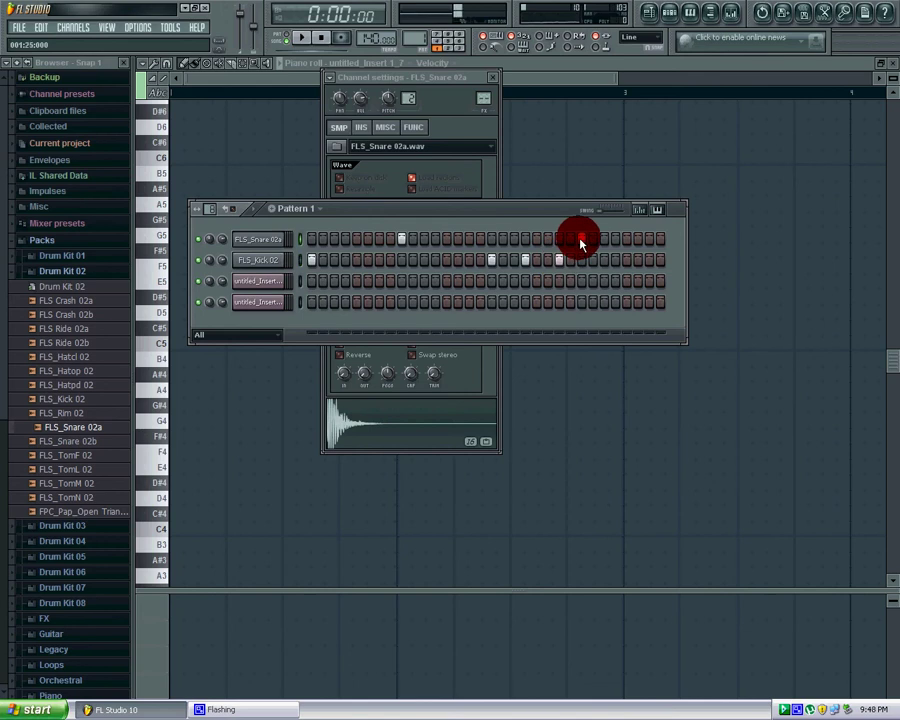
left_click(300, 37)
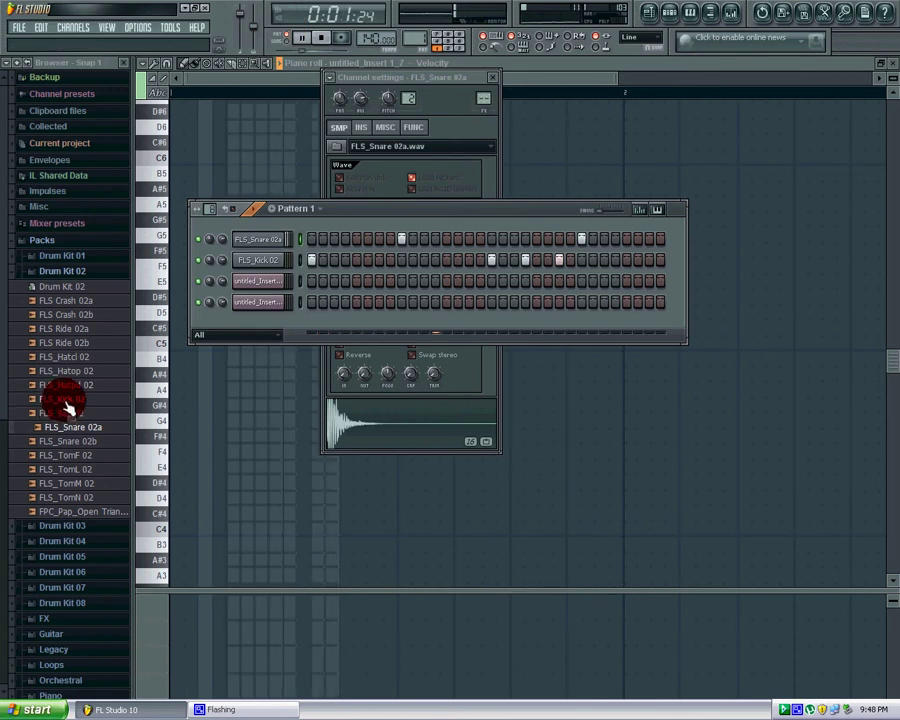
Step: Add FLS_Hatcl 02 as a channel above the snare and fill its row on every second step
left_click_drag(88, 356, 249, 224)
right_click(286, 238)
left_click(338, 356)
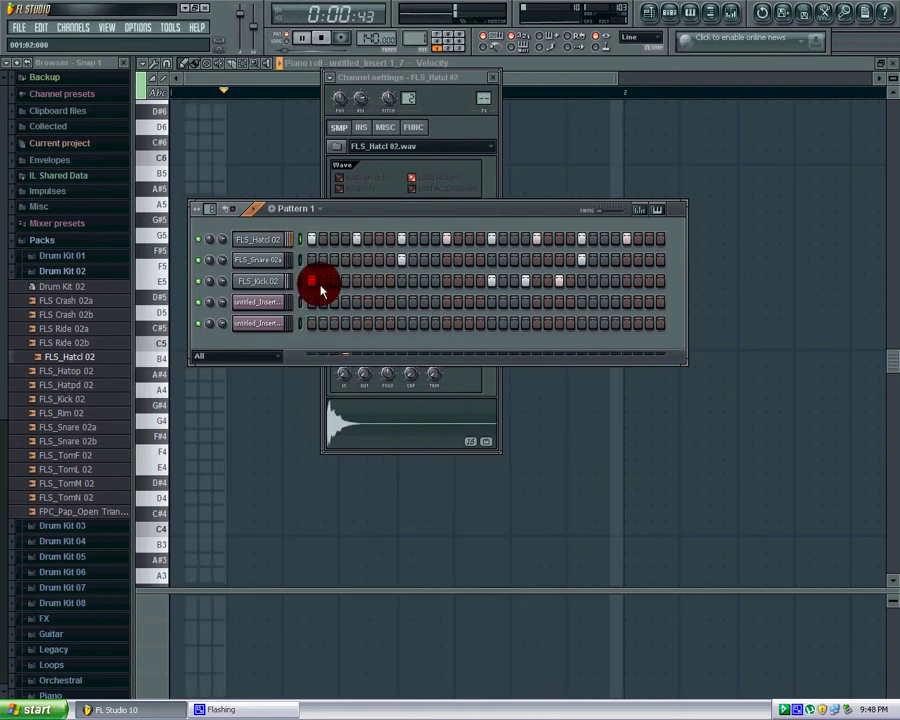
right_click(270, 246)
left_click(325, 338)
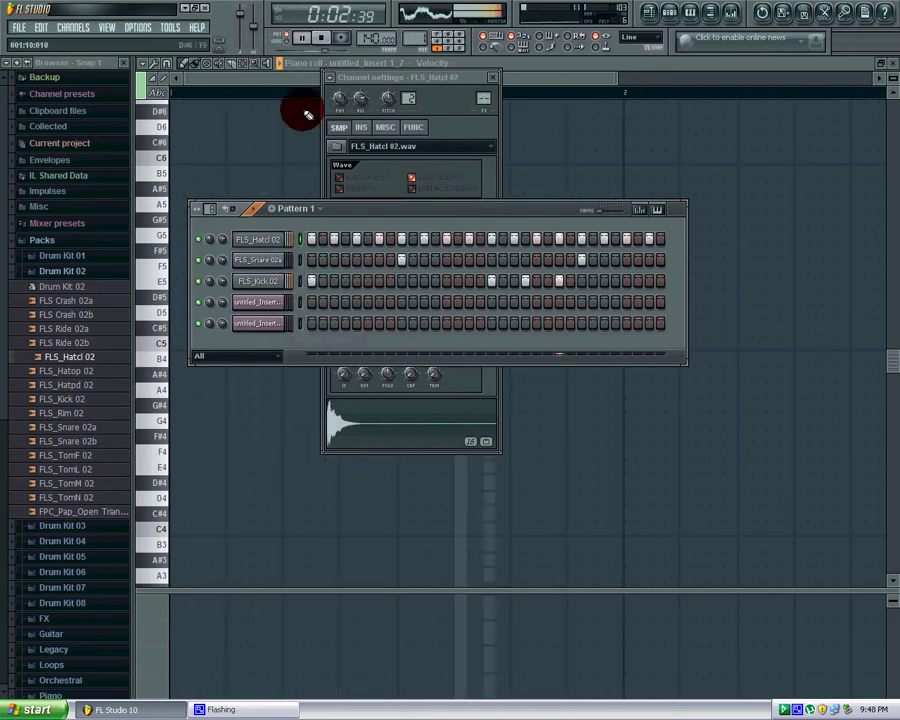
Step: Close the hi-hat's channel settings, the browser and the piano roll to reveal the playlist and mixer
left_click(483, 80)
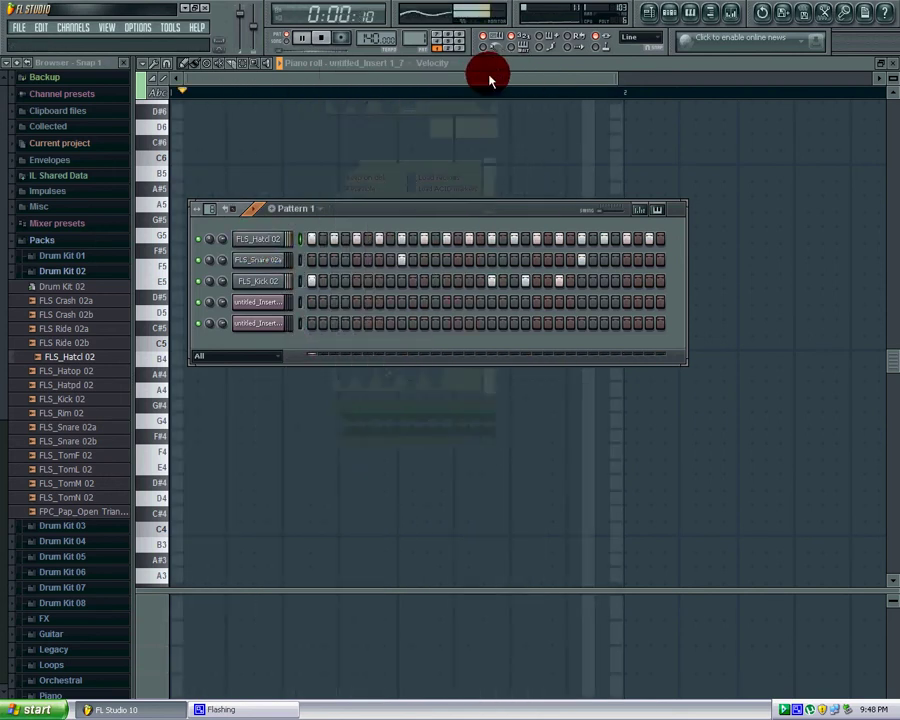
left_click(124, 63)
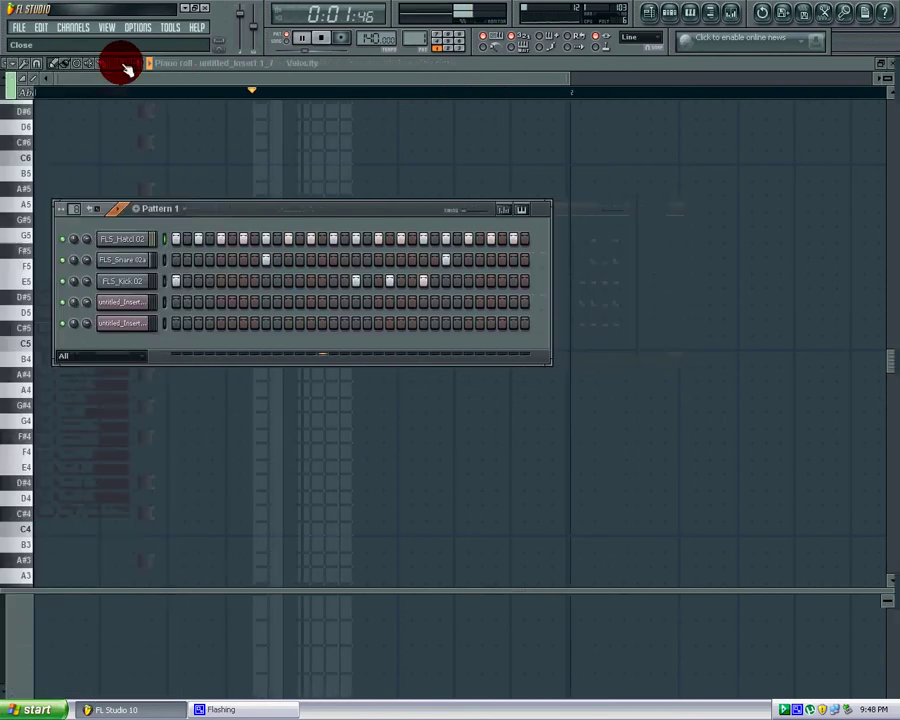
left_click(893, 60)
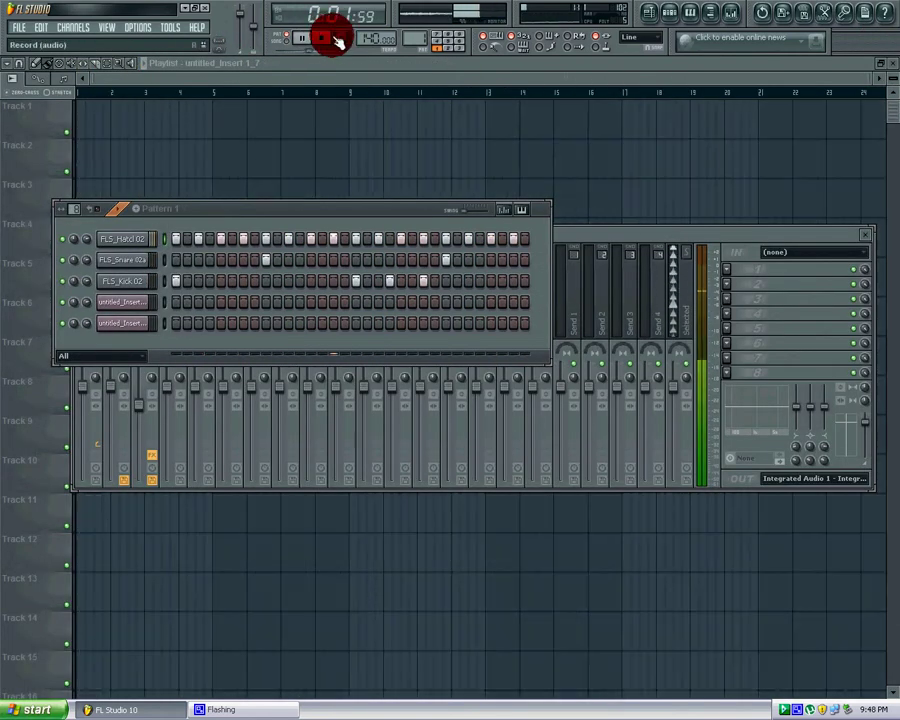
Step: Stop playback and clear all hi-hat, snare and kick steps from Pattern 1
left_click(366, 240)
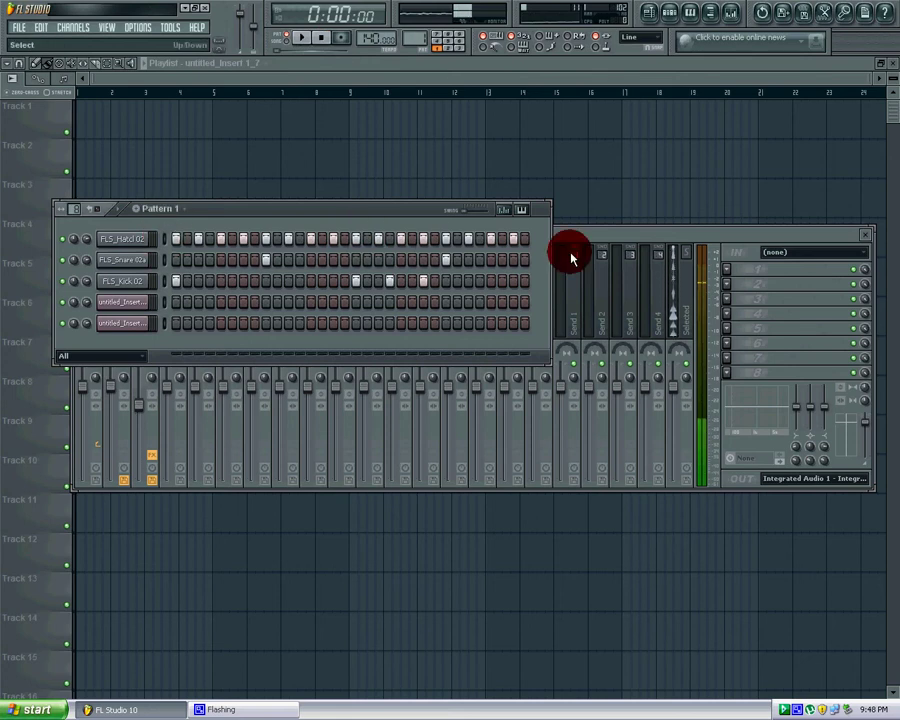
left_click_drag(519, 239, 2, 262)
left_click_drag(298, 267, 398, 312)
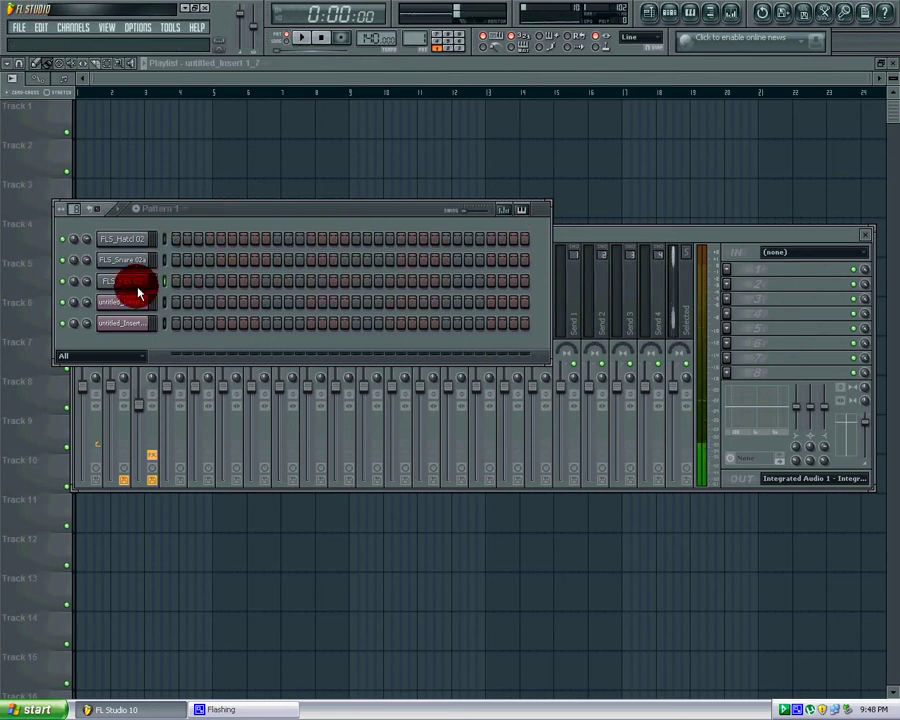
Step: Add a Sawer synth channel, load its FG Four Bits preset and close the synth window
left_click(72, 27)
mouse_move(80, 41)
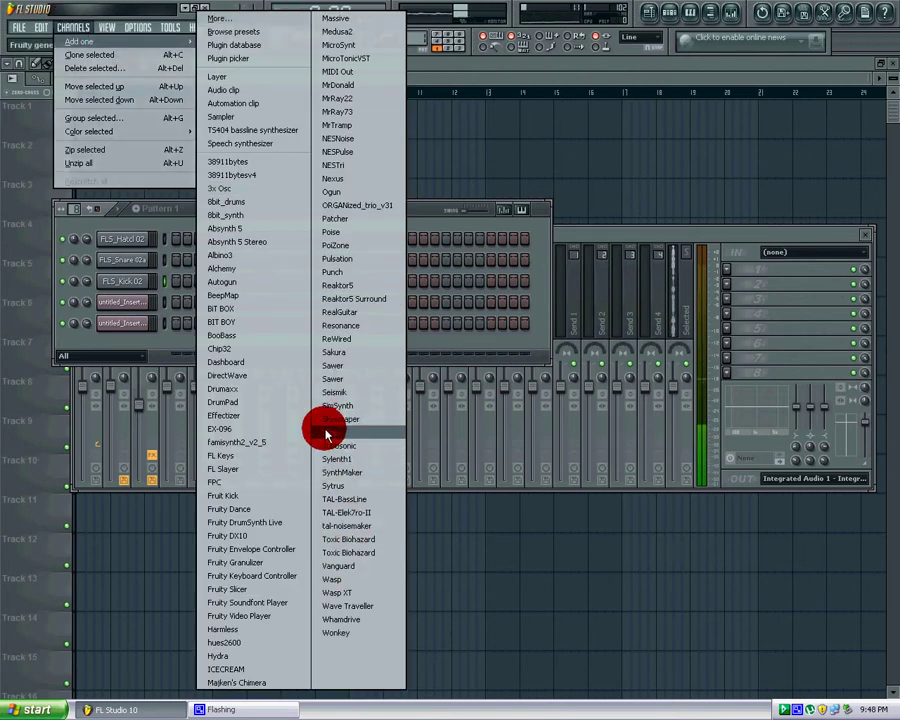
left_click(352, 370)
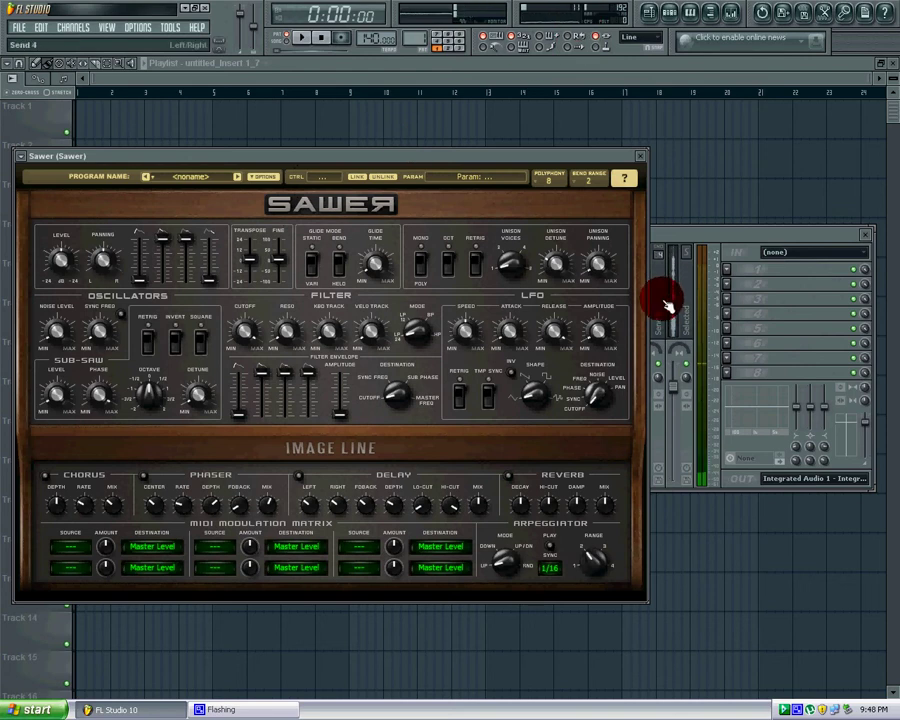
left_click(191, 181)
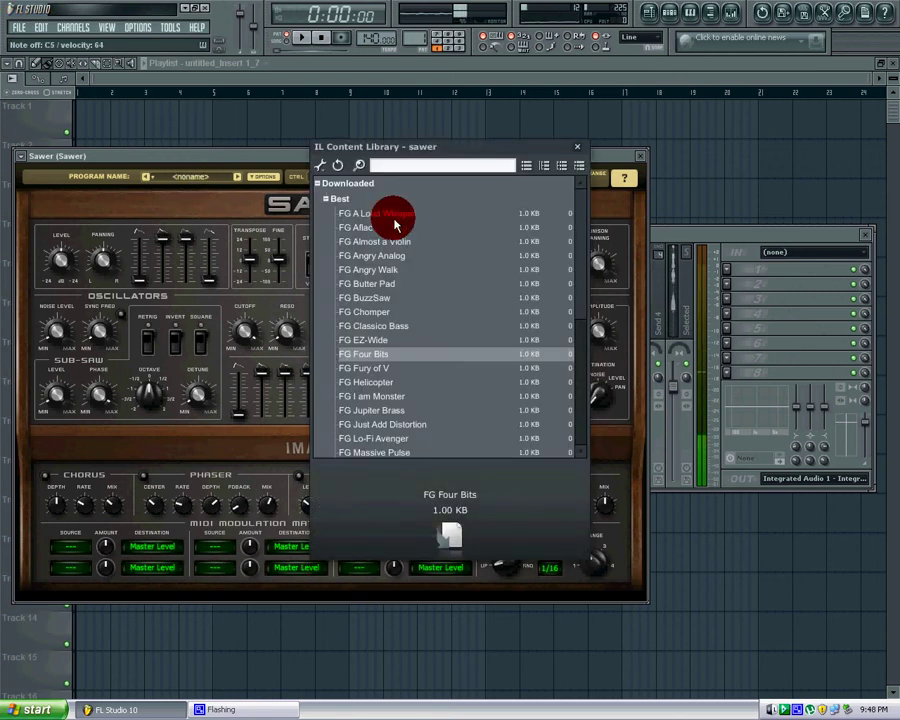
double_click(380, 361)
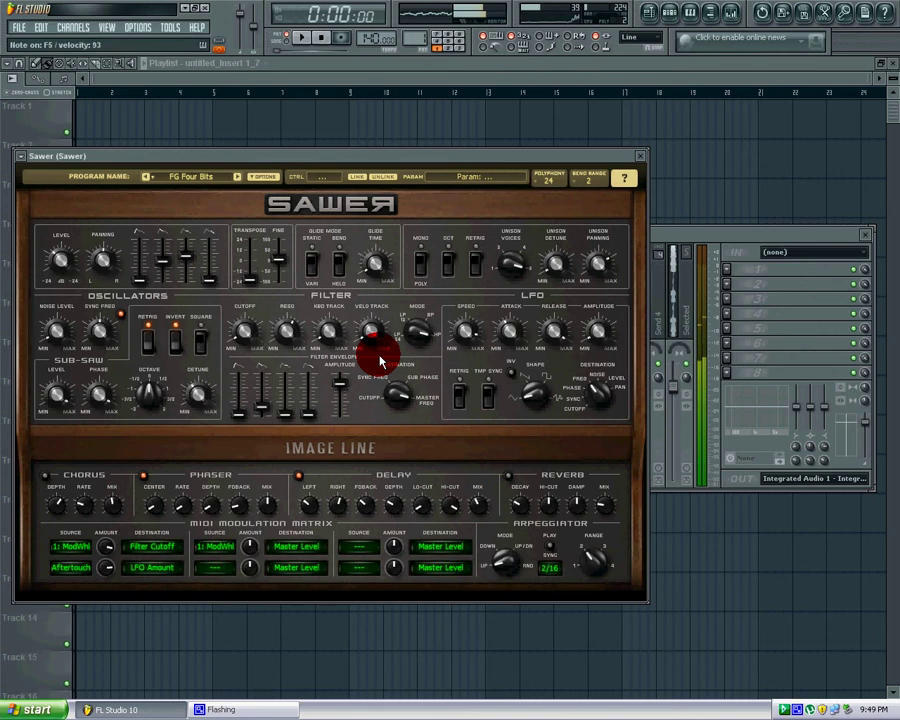
left_click(641, 156)
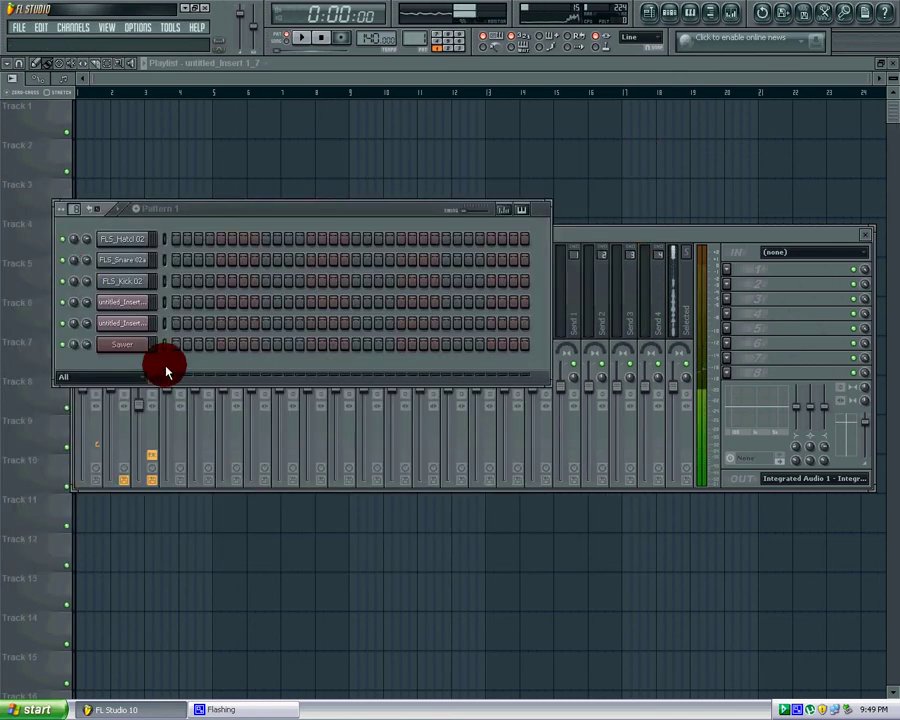
Step: Route the Sawer channel to mixer track 2 and close its synth window
left_click(142, 342)
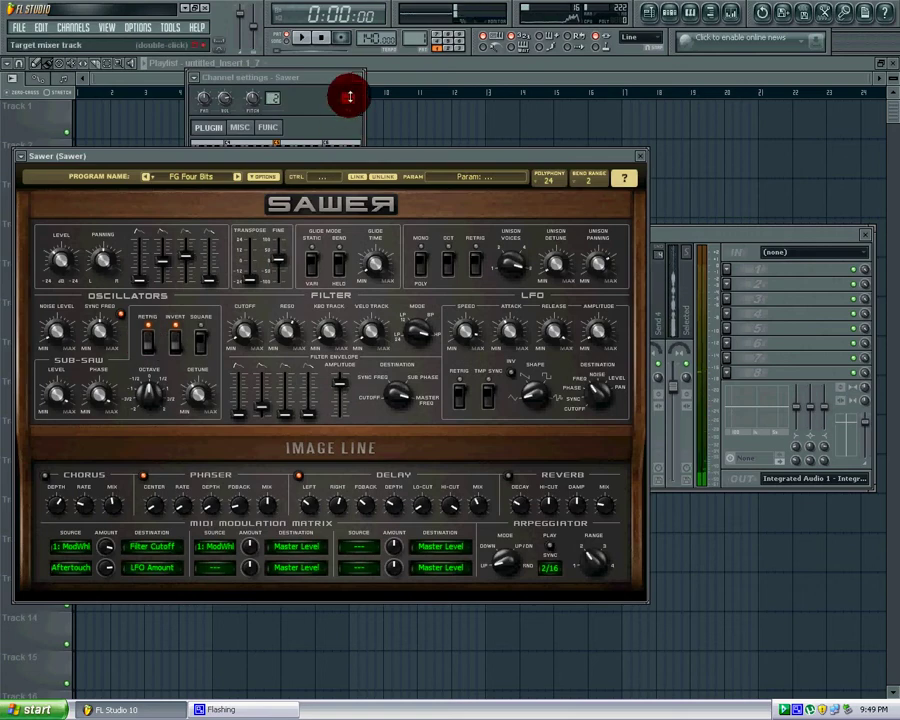
left_click(350, 97)
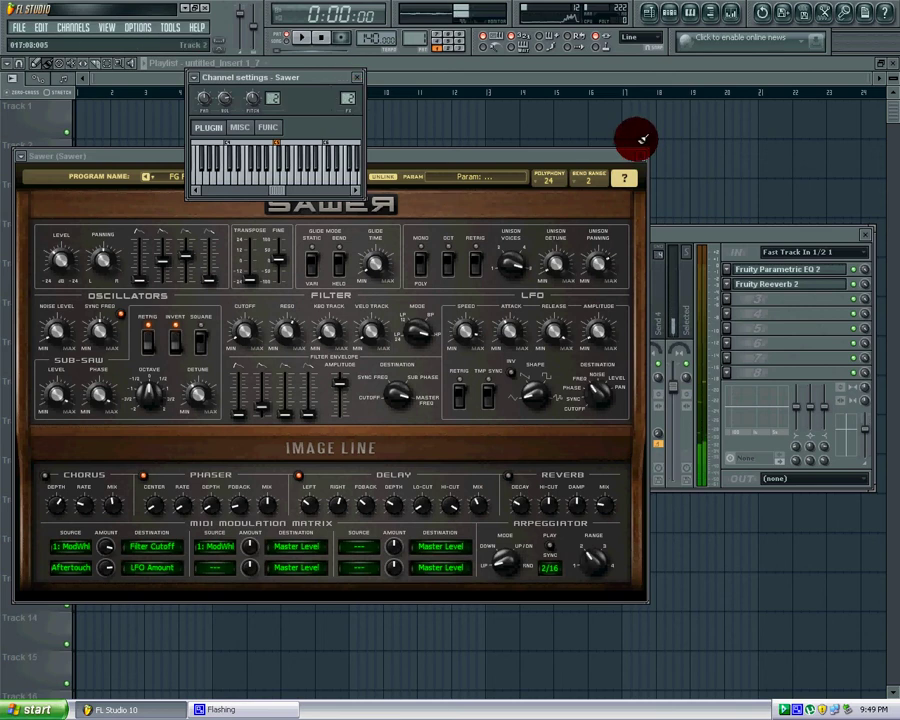
left_click(641, 156)
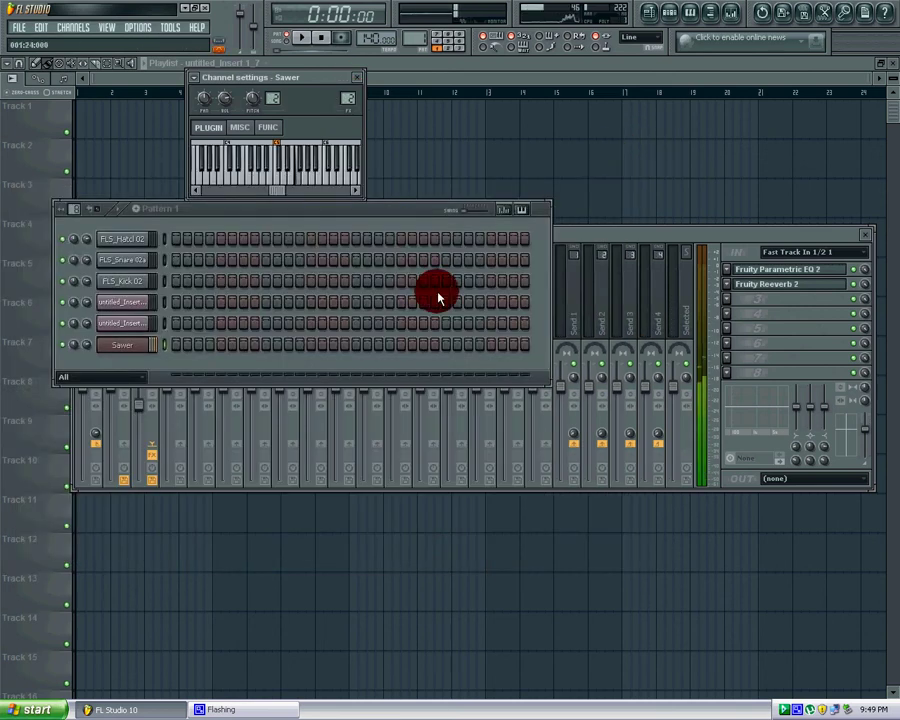
left_click(122, 322)
left_click(122, 344)
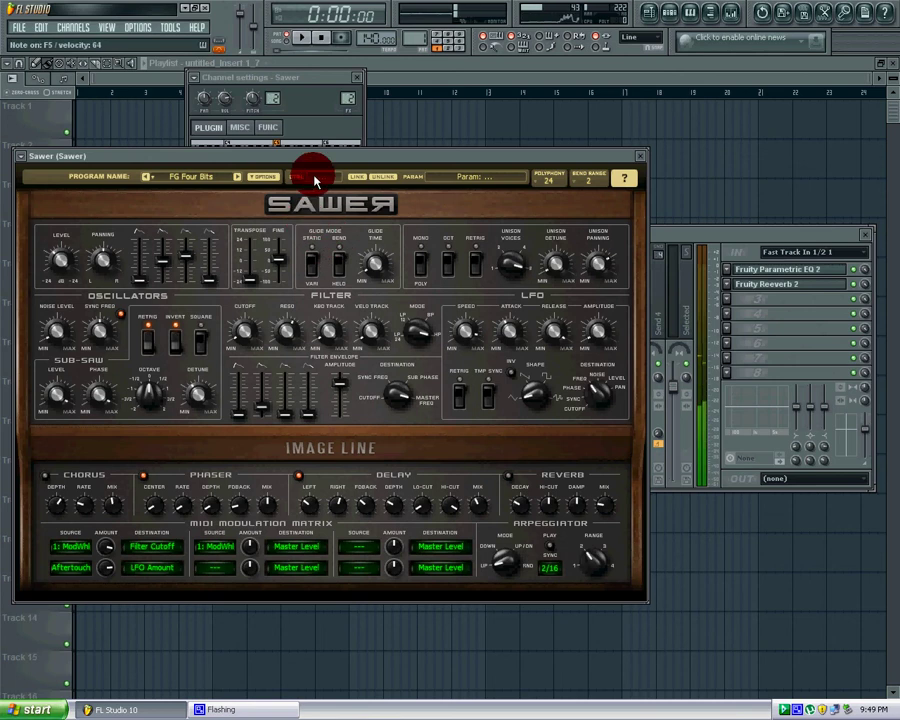
left_click(640, 156)
Step: Set the audio input of the Insert 2 mixer track to (none)
left_click(157, 320)
left_click(830, 252)
left_click(800, 335)
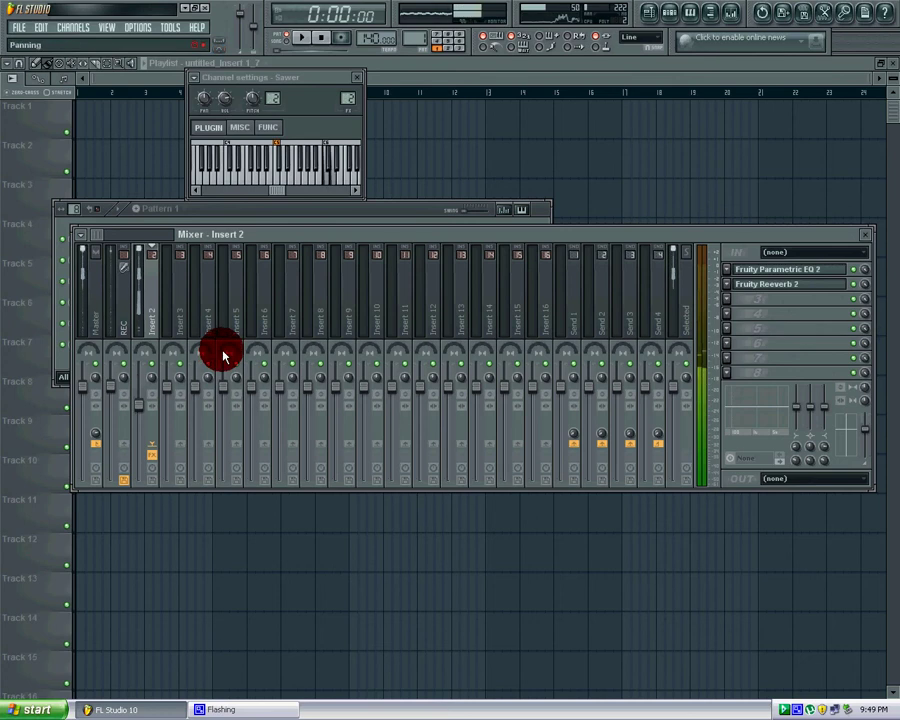
Step: Load Gross Beat in Insert 2's third effect slot and try the Saw Gate 2 volume and Basic 9 time presets on the Sawer
left_click(728, 299)
left_click(843, 40)
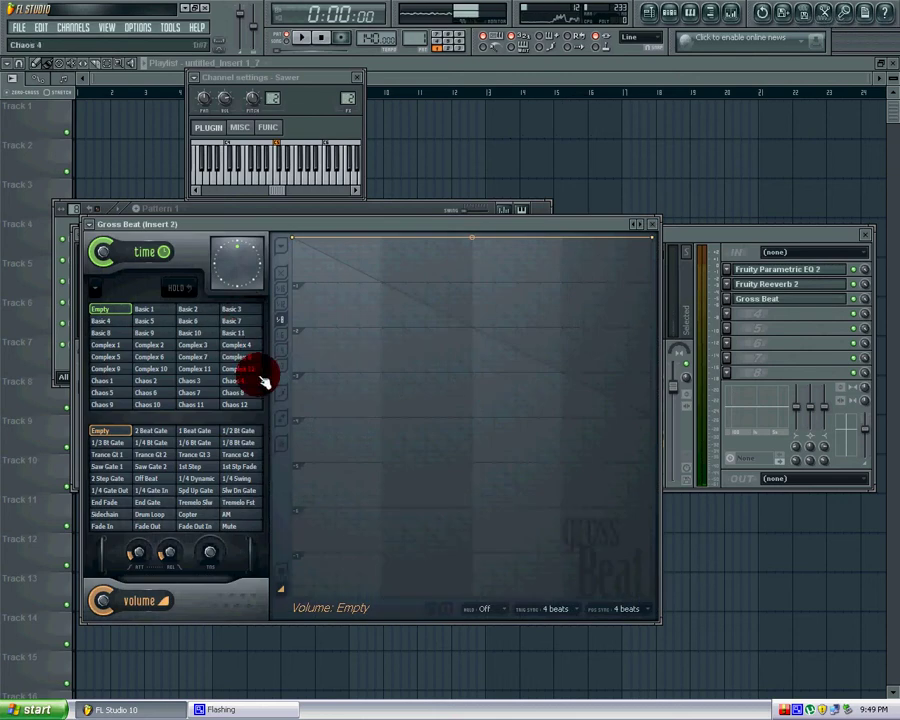
left_click(148, 476)
left_click(155, 468)
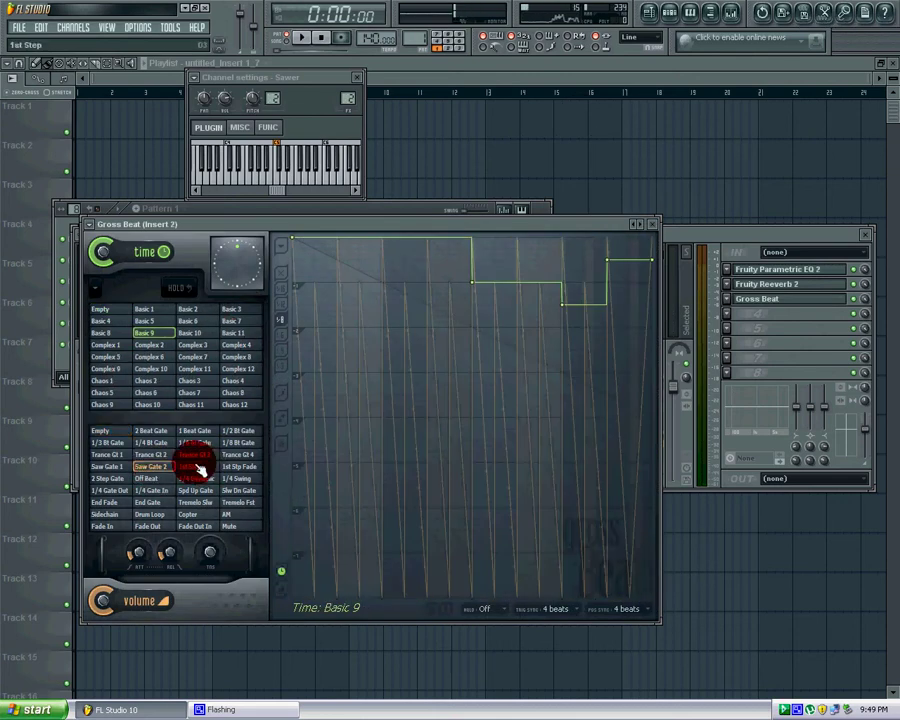
left_click(388, 211)
left_click(125, 344)
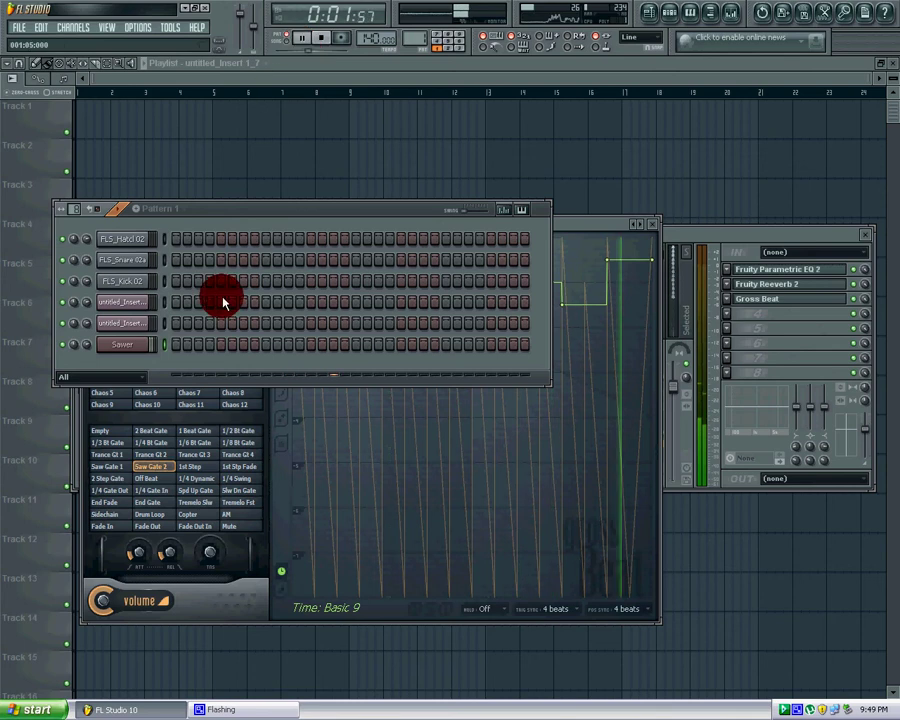
Step: Try Gross Beat's 1/6 Bt Gate volume preset, then reset both sections to Empty and try the Complex 11 and Basic 5 time presets
left_click(205, 444)
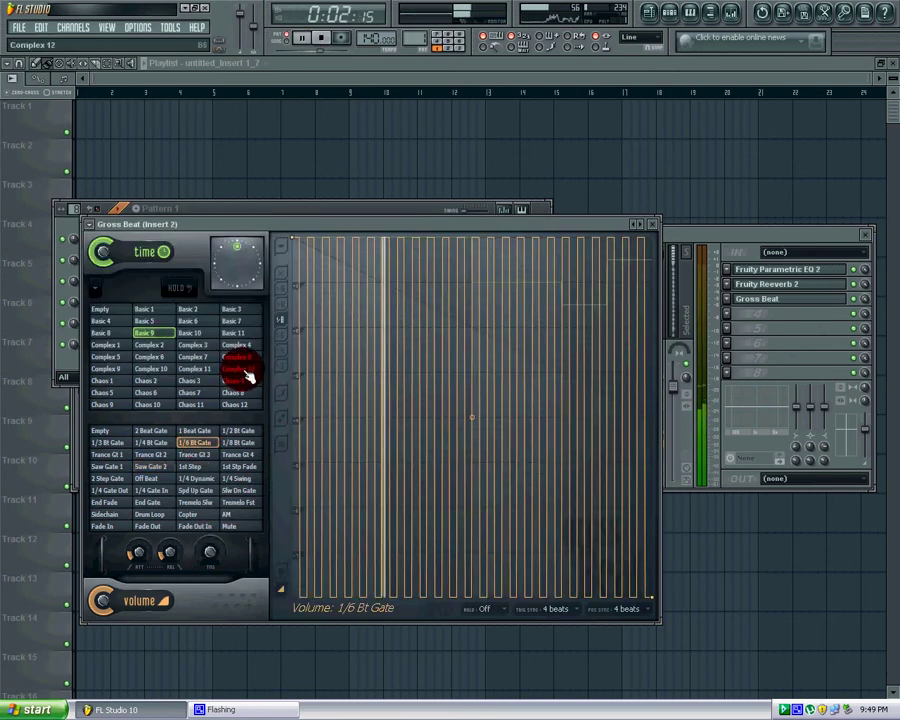
left_click(102, 309)
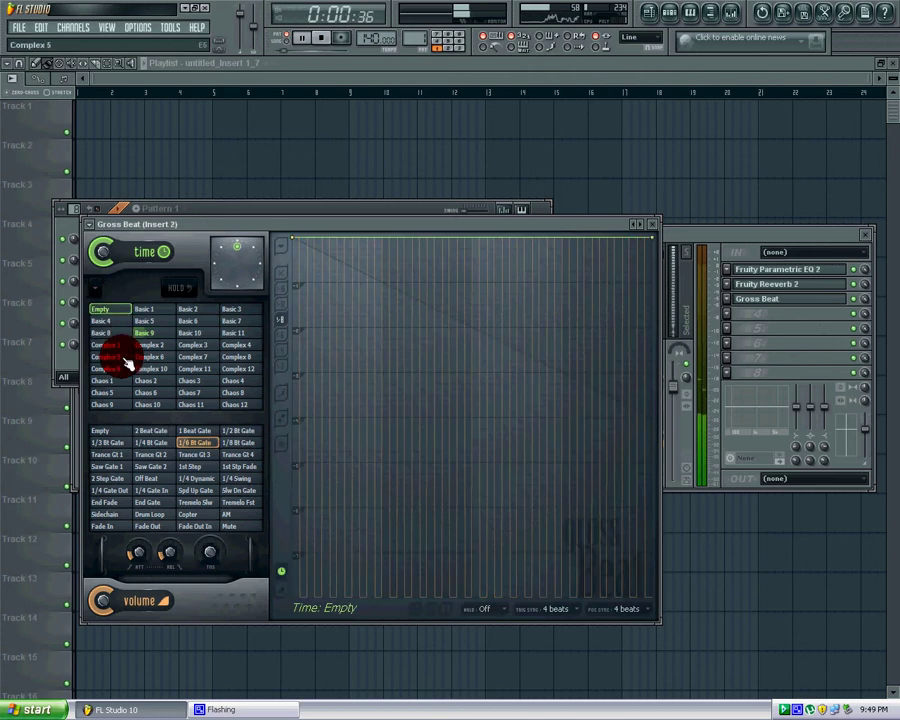
left_click(116, 431)
left_click(198, 368)
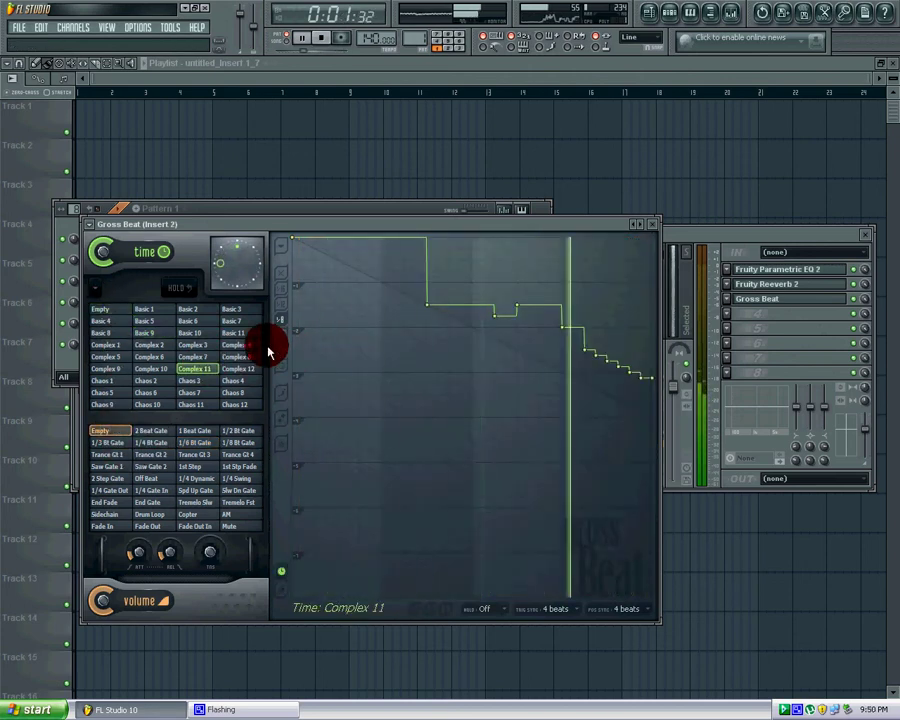
left_click(172, 355)
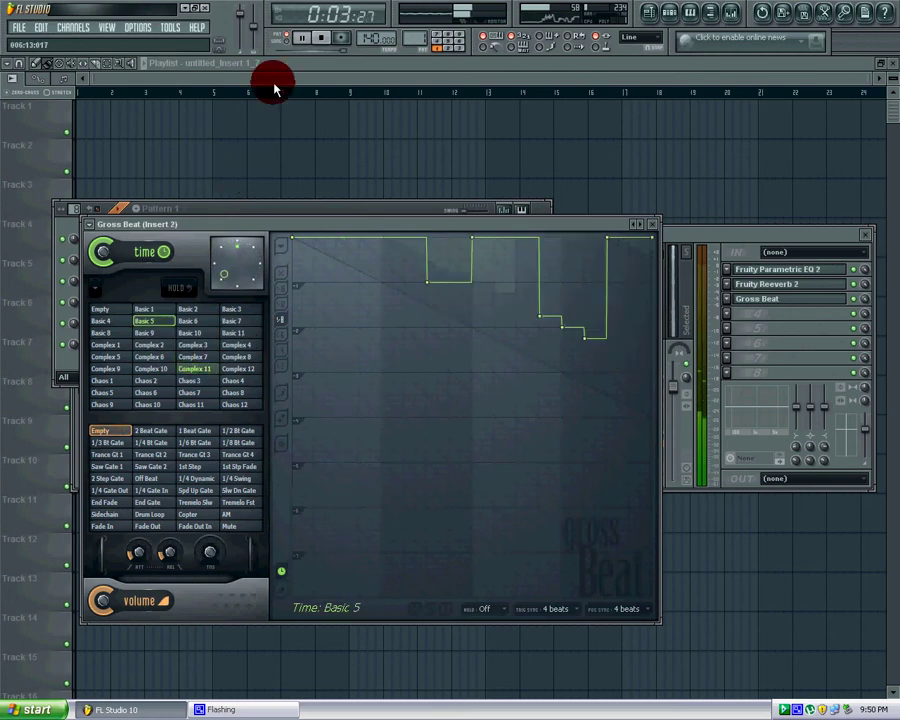
Step: Stop playback, close the Sawer and Gross Beat windows, and remove Gross Beat from Insert 2's third effect slot
left_click(318, 38)
left_click(349, 215)
left_click(130, 344)
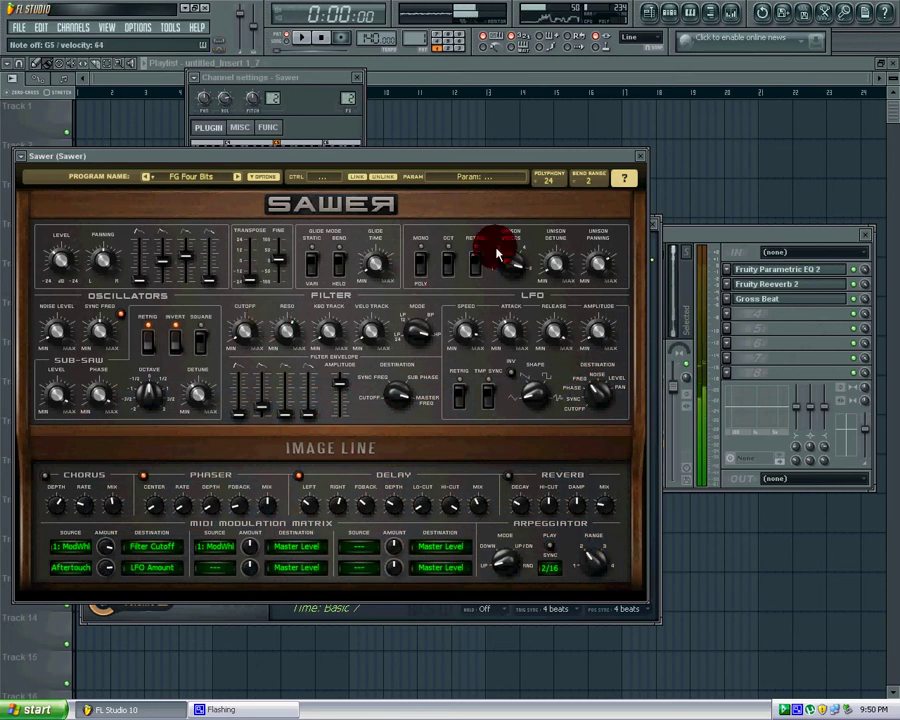
left_click(641, 156)
left_click(632, 226)
left_click(651, 221)
left_click(730, 301)
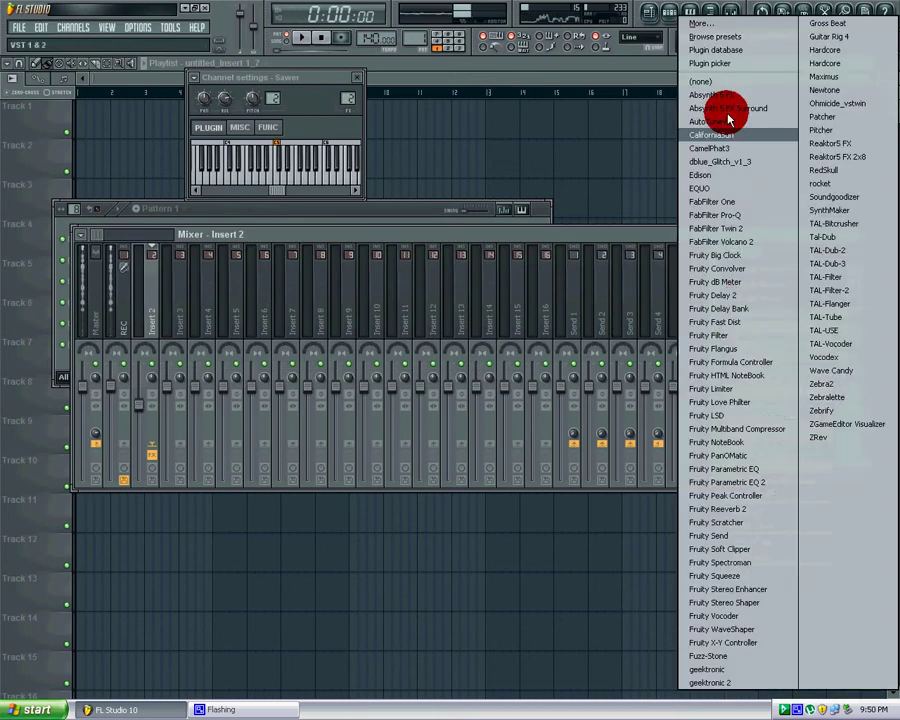
left_click(553, 143)
left_click(293, 66)
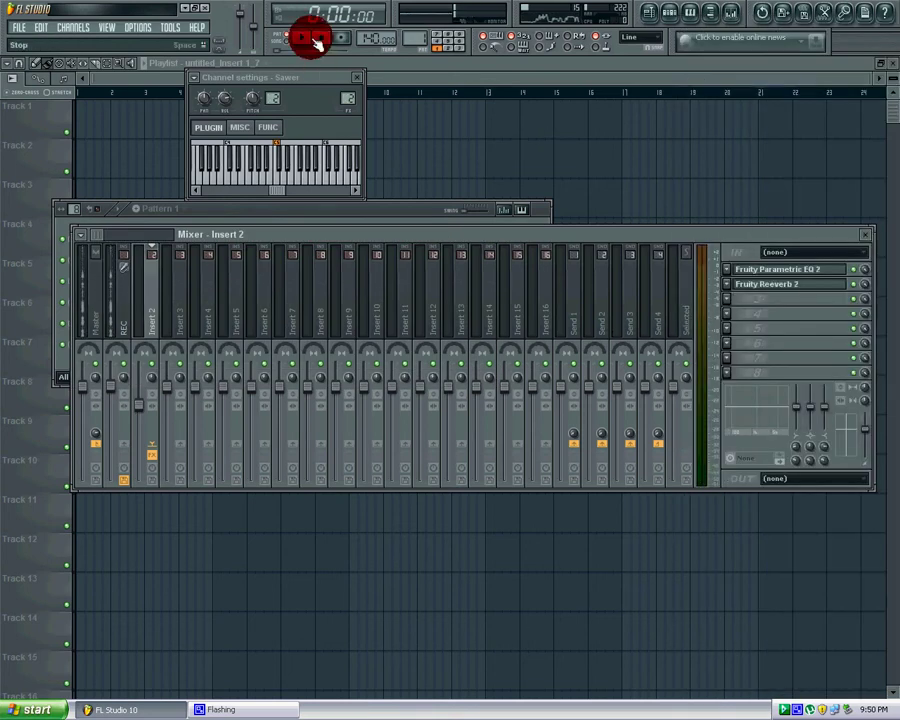
Step: Move the step sequencer above the mixer and look through the instruments available to add as channels
left_click(357, 77)
mouse_move(406, 210)
left_mouse_down()
mouse_move(452, 183)
mouse_move(492, 110)
mouse_move(435, 107)
left_mouse_up()
left_click(66, 32)
left_click(72, 33)
mouse_move(80, 41)
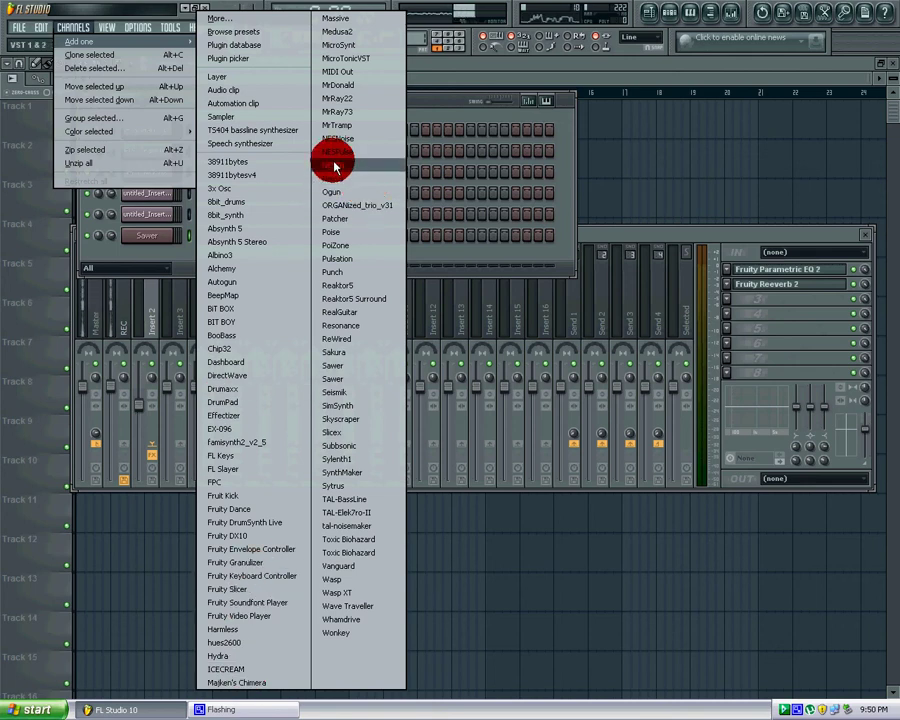
mouse_move(195, 25)
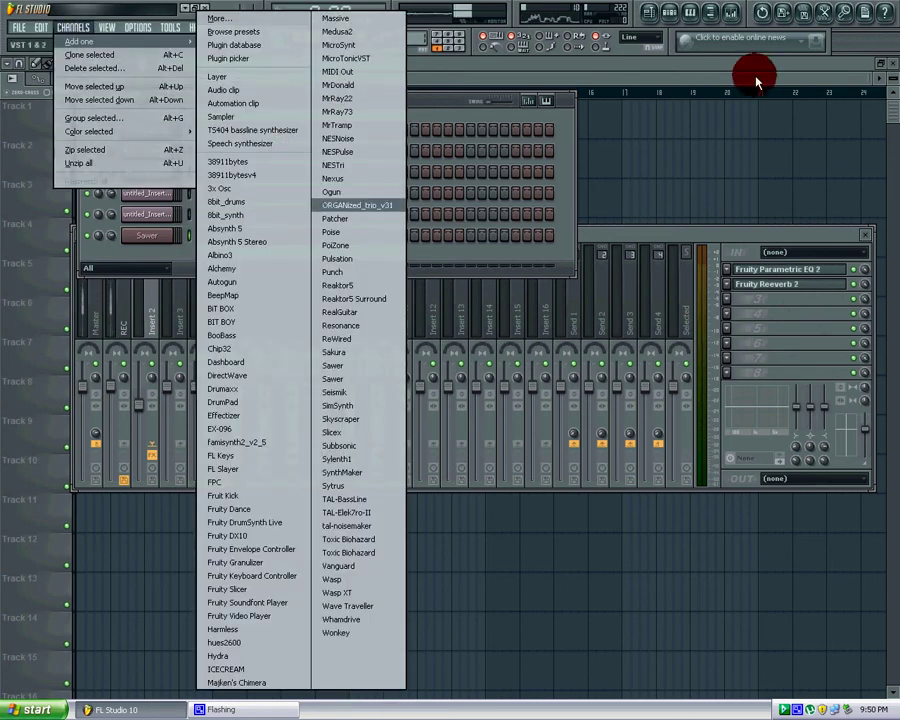
Step: Hide the step sequencer and mixer, and show the browser beside the playlist
left_click(668, 13)
left_click(729, 14)
left_click(716, 17)
left_click(716, 17)
left_click(716, 17)
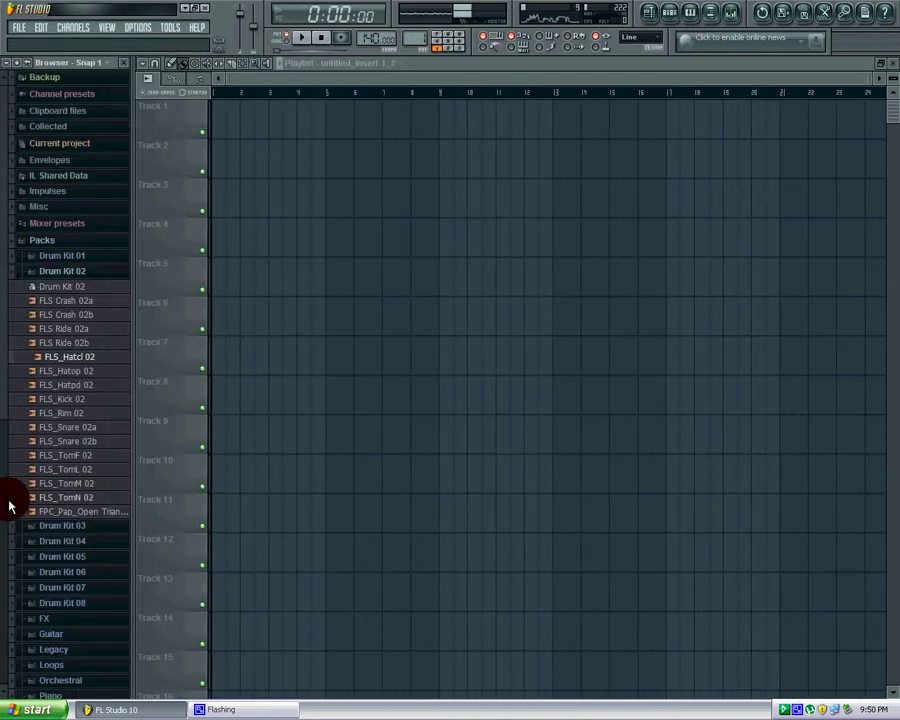
Step: Preview DL_Rocker from the Loops pack and FLS_Alright 001 from the Vocals pack
left_click(70, 665)
left_click(94, 577)
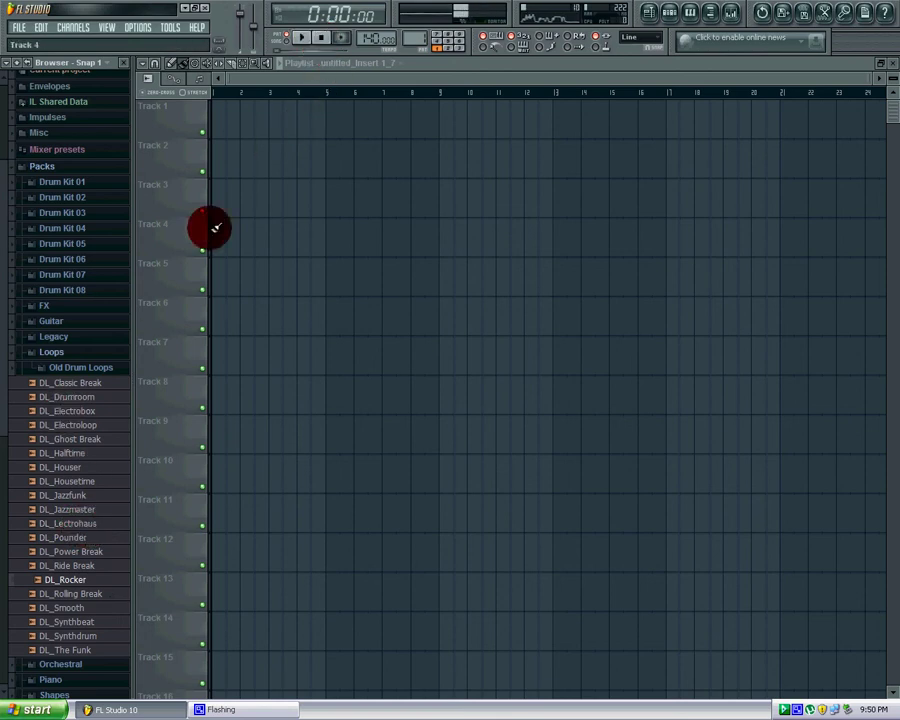
left_click(82, 368)
left_click(100, 366)
left_click(82, 480)
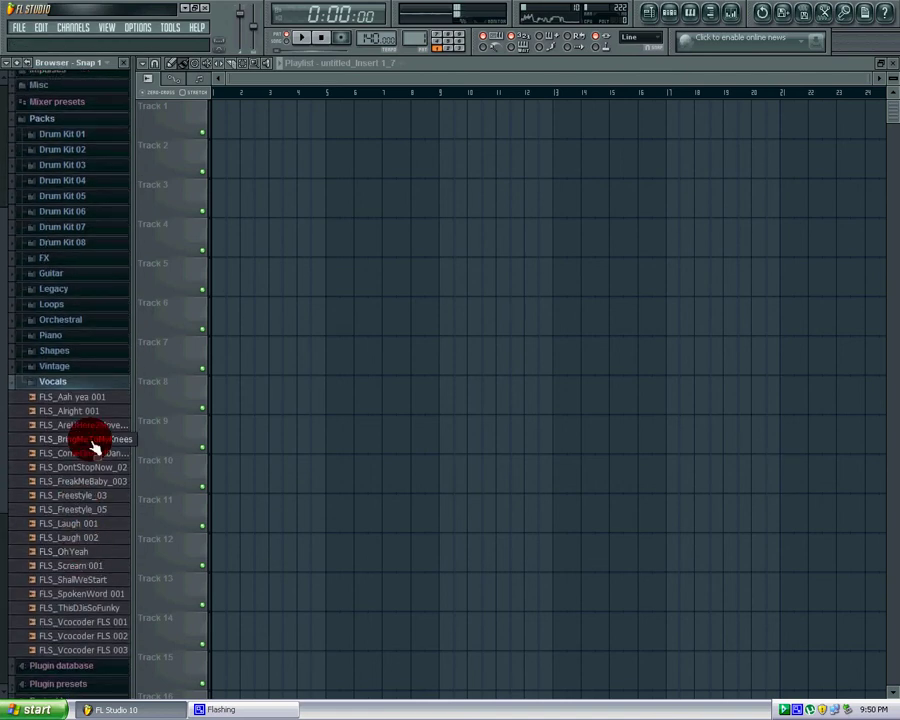
left_click(88, 413)
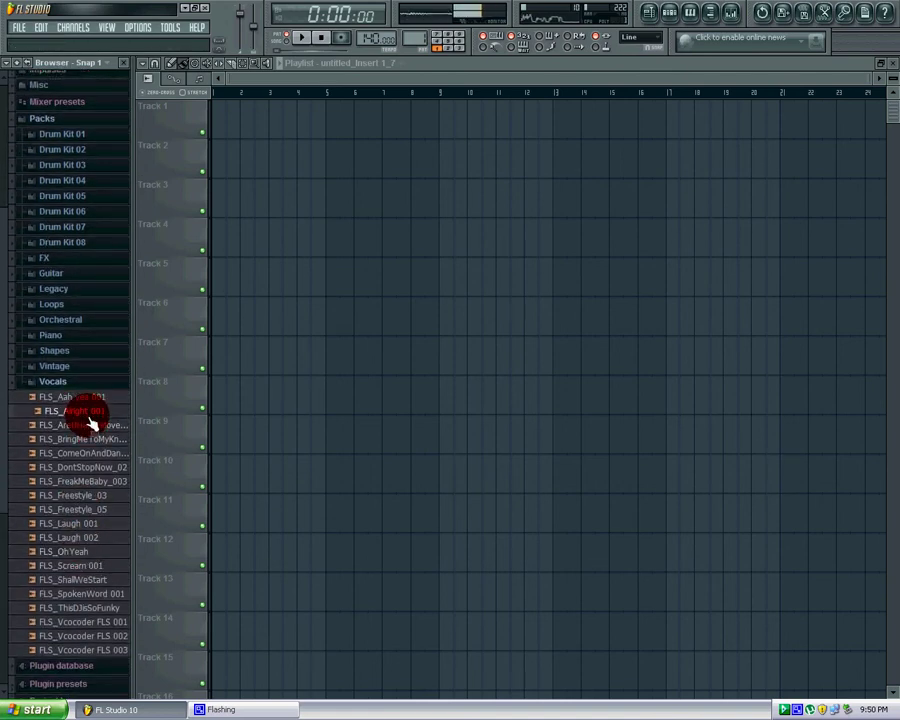
left_click(86, 383)
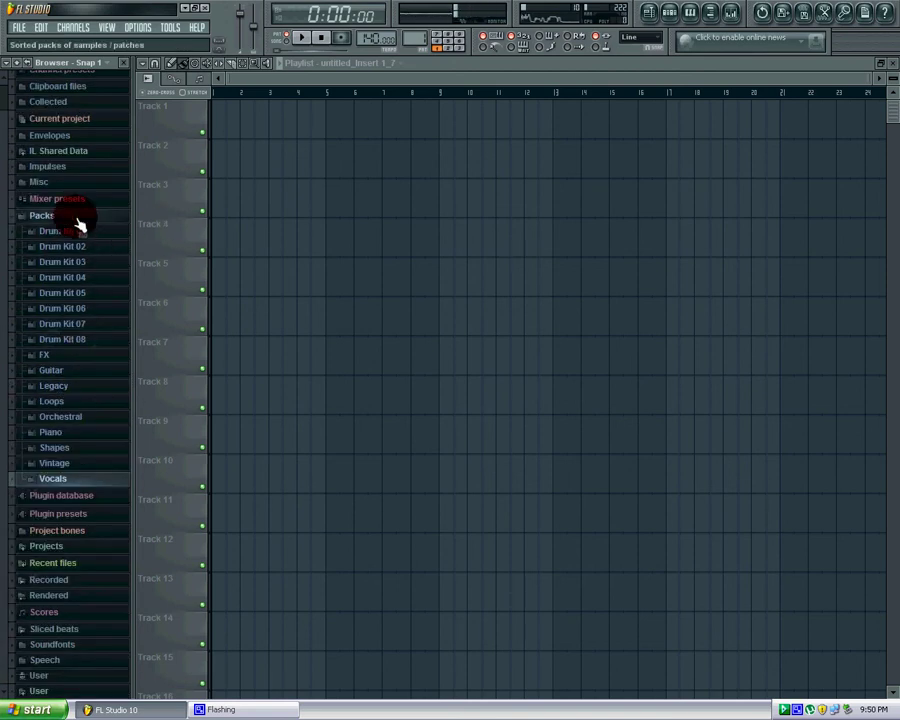
Step: Collapse the Packs folder and preview the BT3AAD0 sample in the user's custom Roland TR-909 drum folder
left_click(76, 216)
left_click(40, 453)
left_click(72, 470)
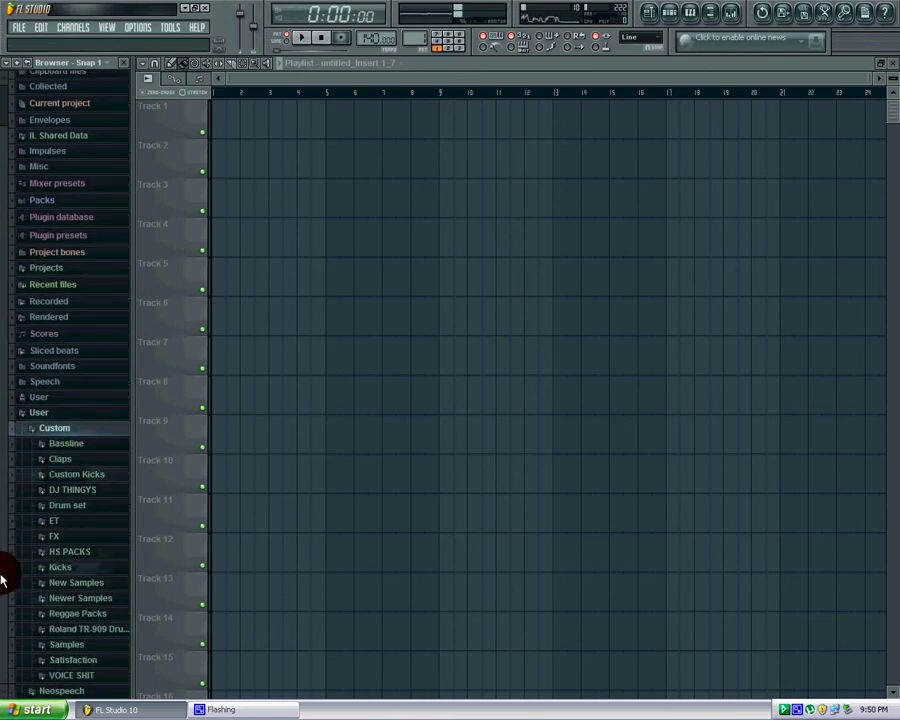
left_click(108, 630)
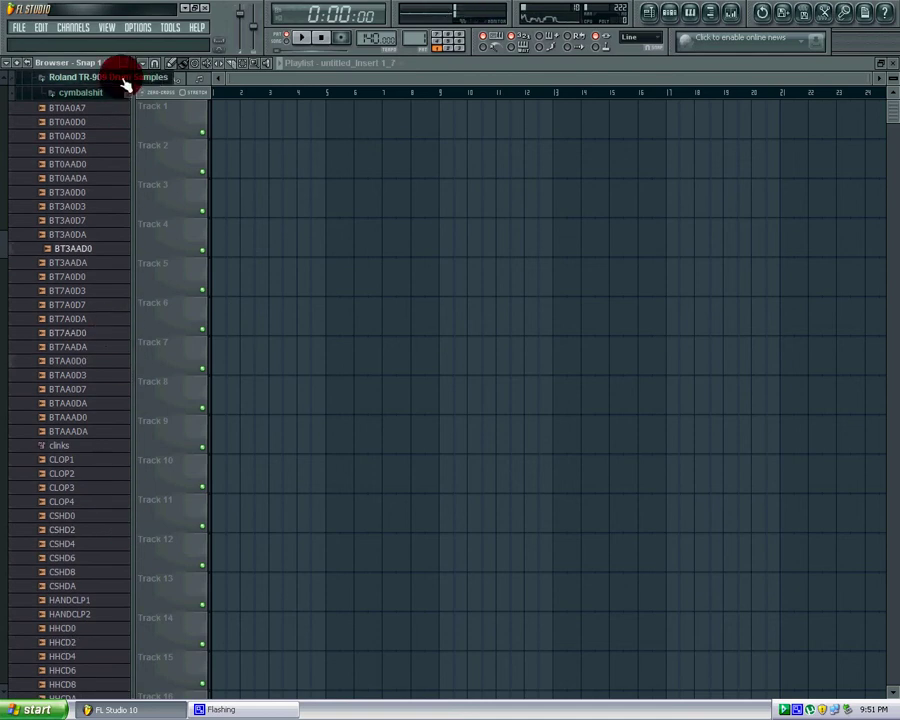
left_click(120, 72)
Step: Preview voice samples from the DAD and Voice subfolders of the custom voice folder
left_click(90, 676)
left_click(85, 632)
left_click(97, 566)
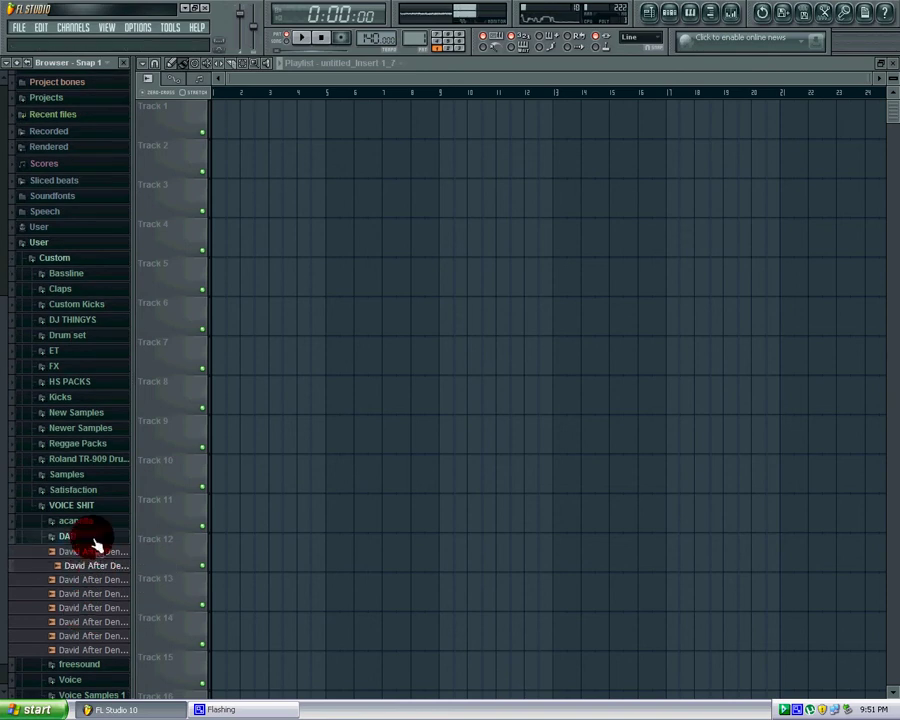
left_click(90, 541)
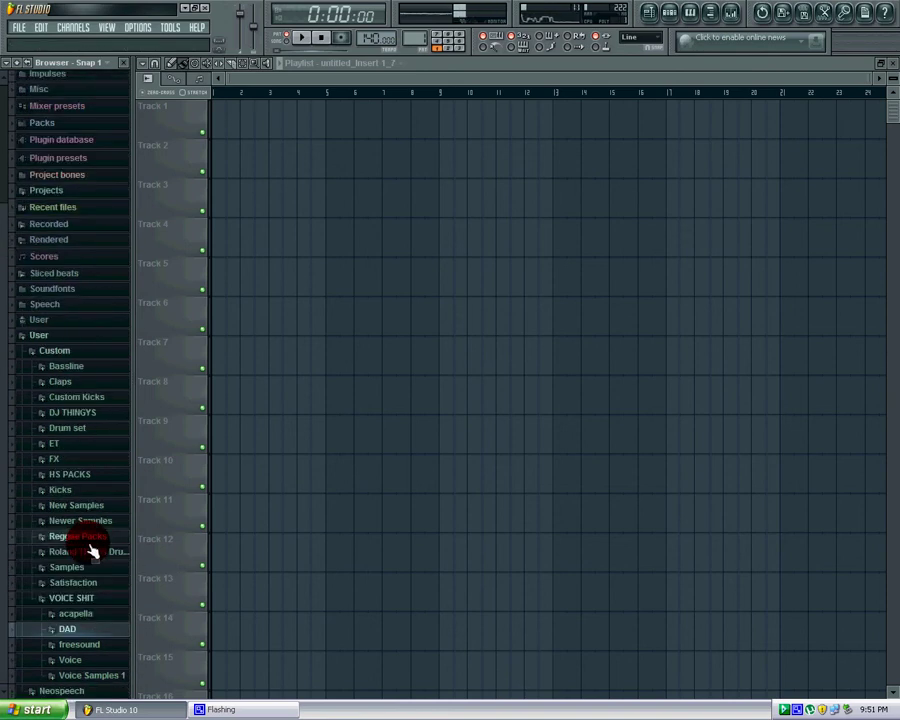
left_click(88, 664)
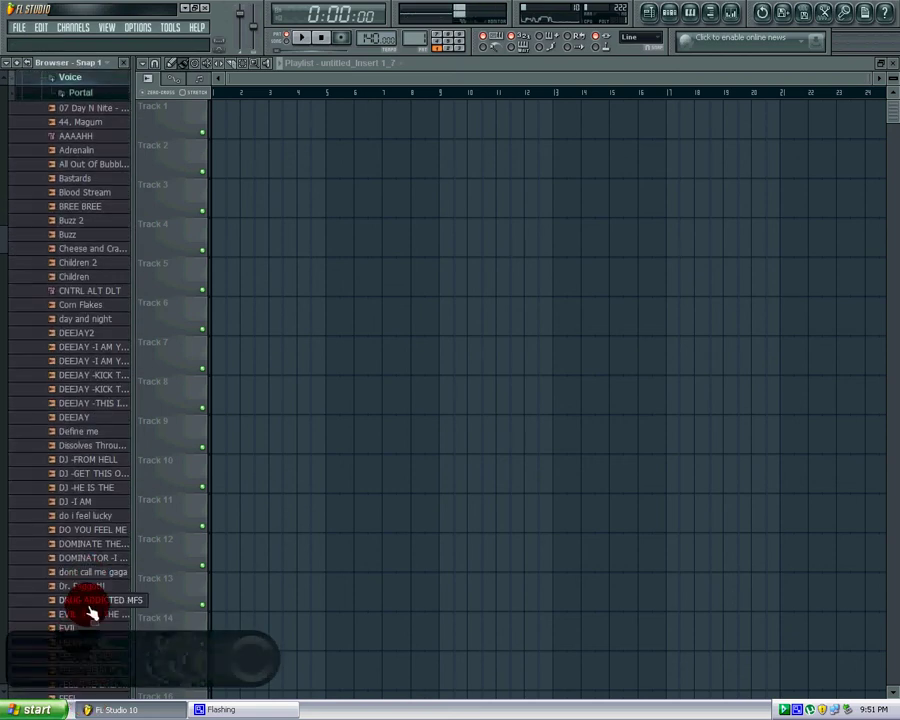
left_click(88, 590)
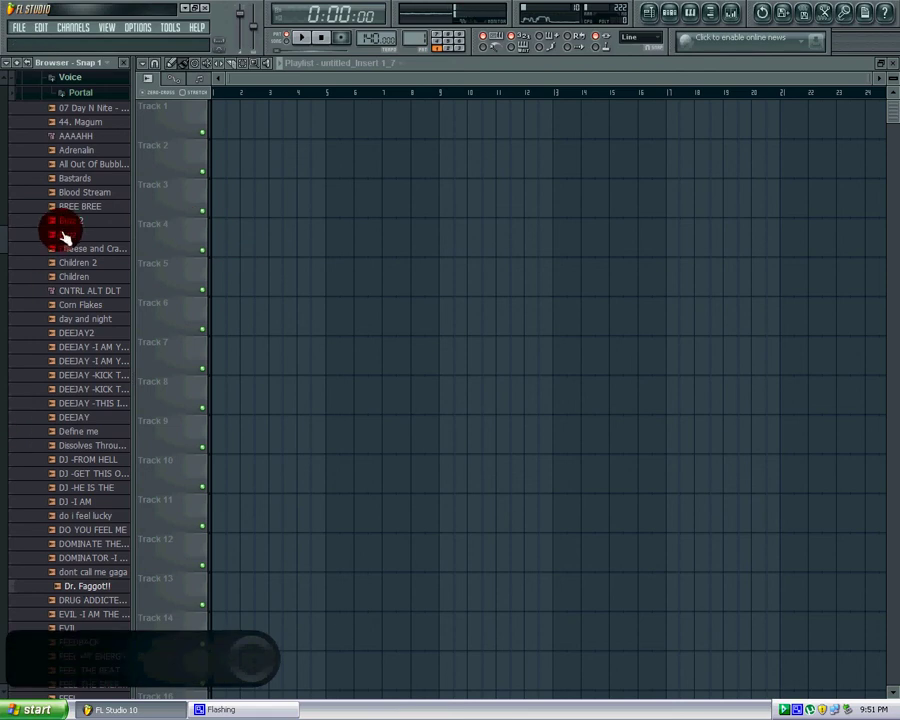
scroll(4, 275, "down", 7)
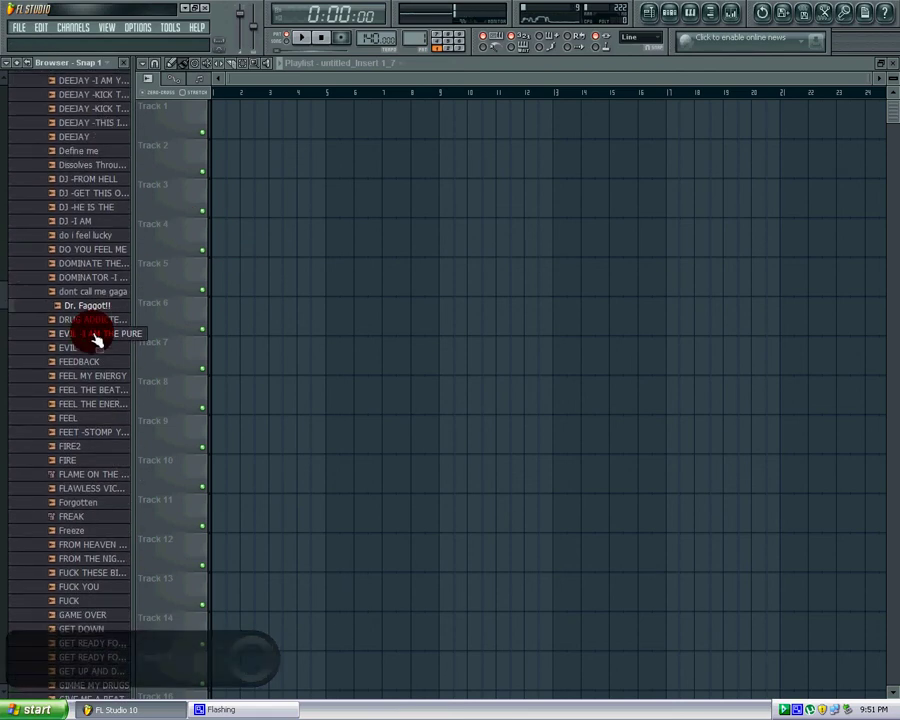
left_click(105, 319)
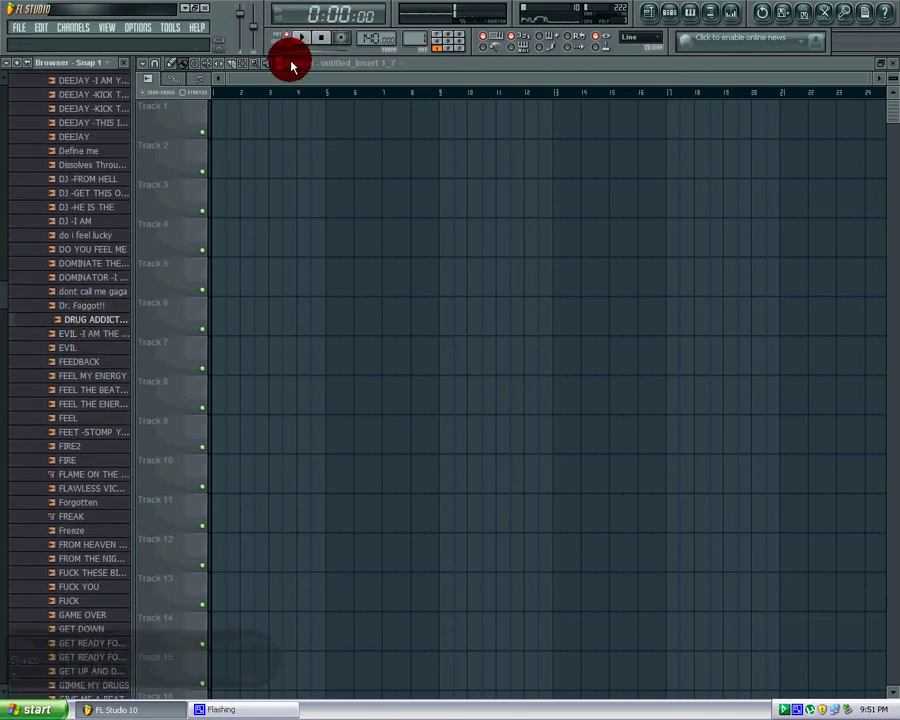
Step: Close the browser so the playlist takes the full width
left_click(126, 63)
left_click(705, 26)
left_click_drag(2, 280, 133, 65)
left_click(127, 64)
left_click(68, 30)
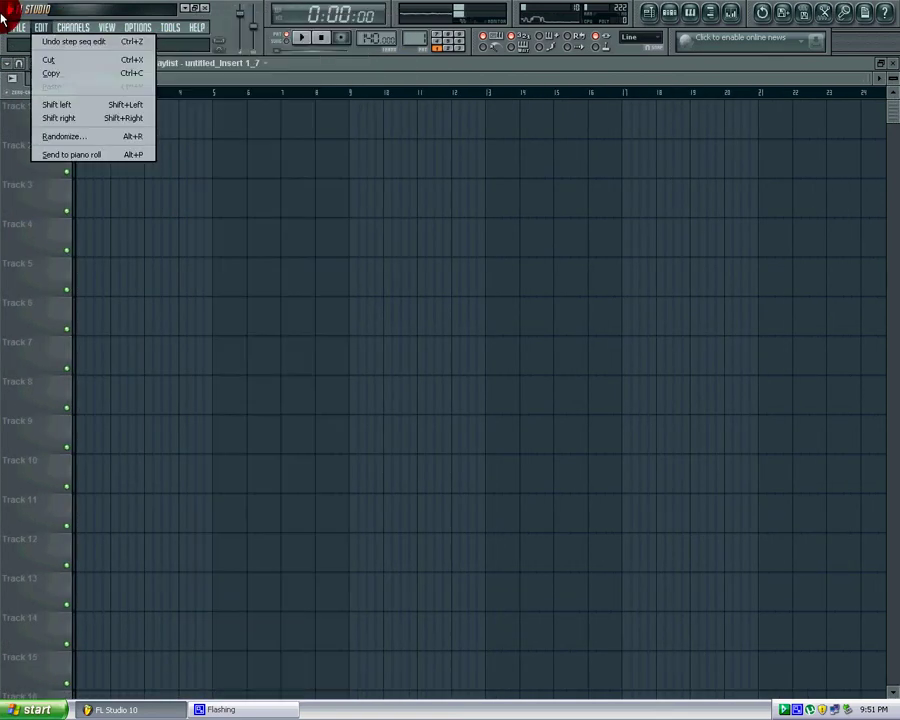
mouse_move(20, 30)
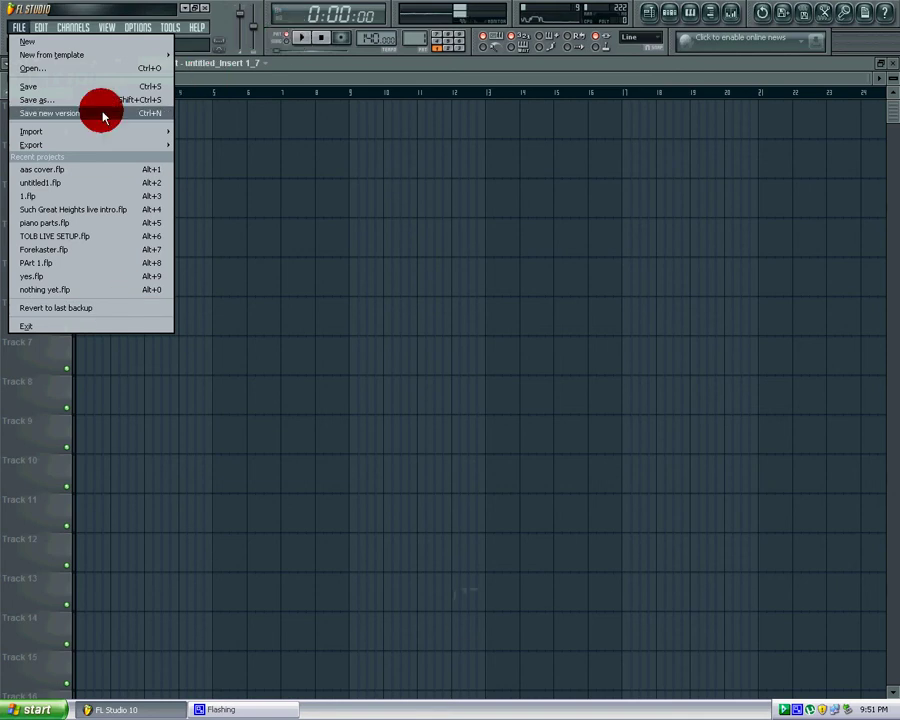
left_click(297, 56)
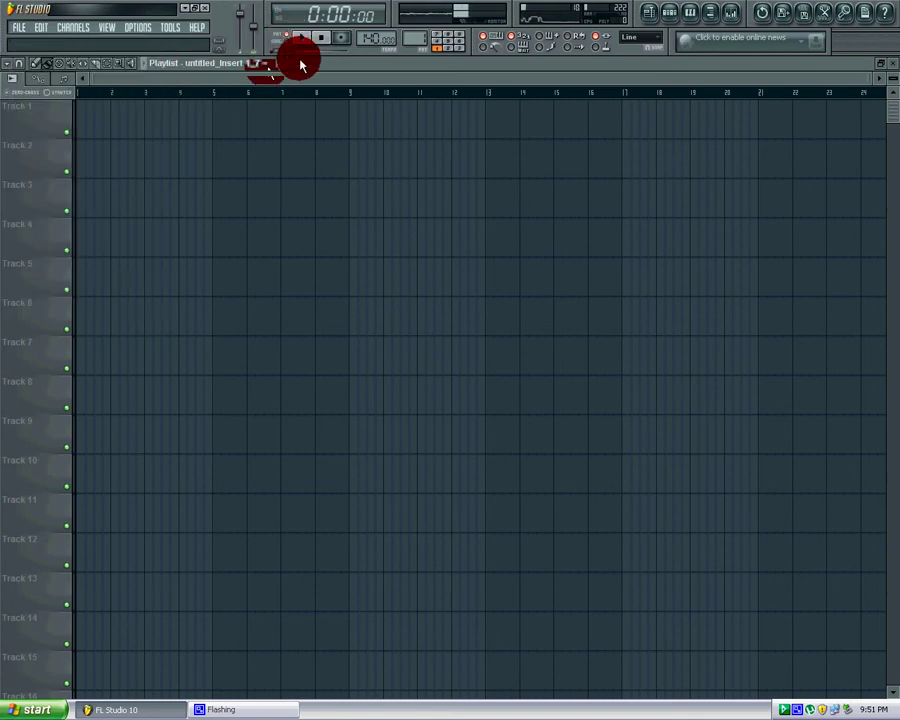
left_click(673, 16)
left_click(673, 16)
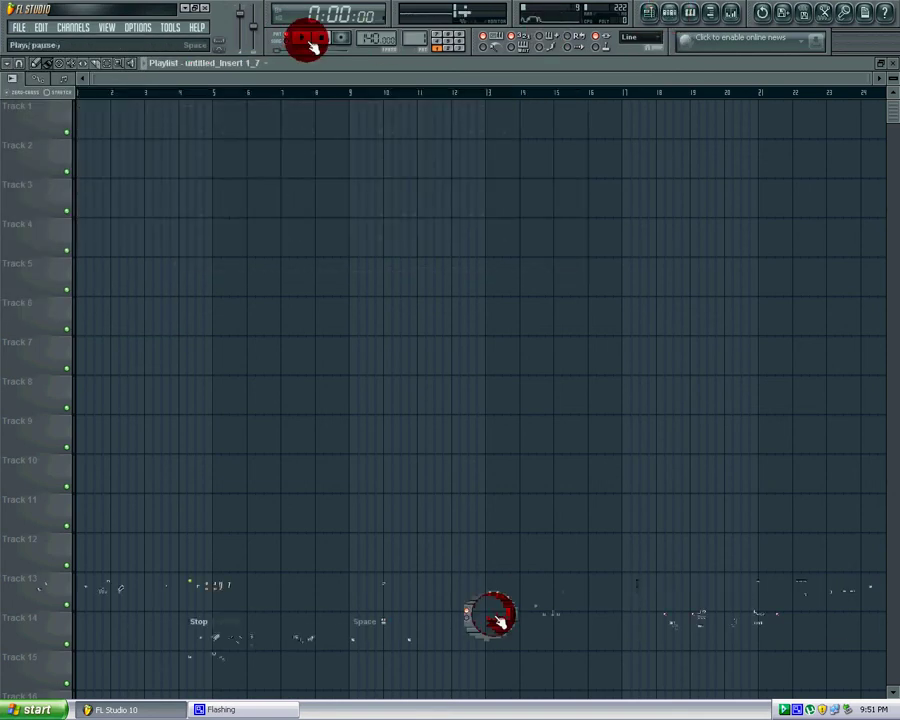
Step: Show the mixer and examine the Master, REC and Insert 2 tracks, ending on Master
left_click(731, 14)
left_click(123, 290)
left_click(98, 280)
left_click(129, 276)
left_click(157, 280)
left_click(118, 285)
left_click(141, 277)
left_click(117, 281)
left_click(90, 281)
left_click(90, 275)
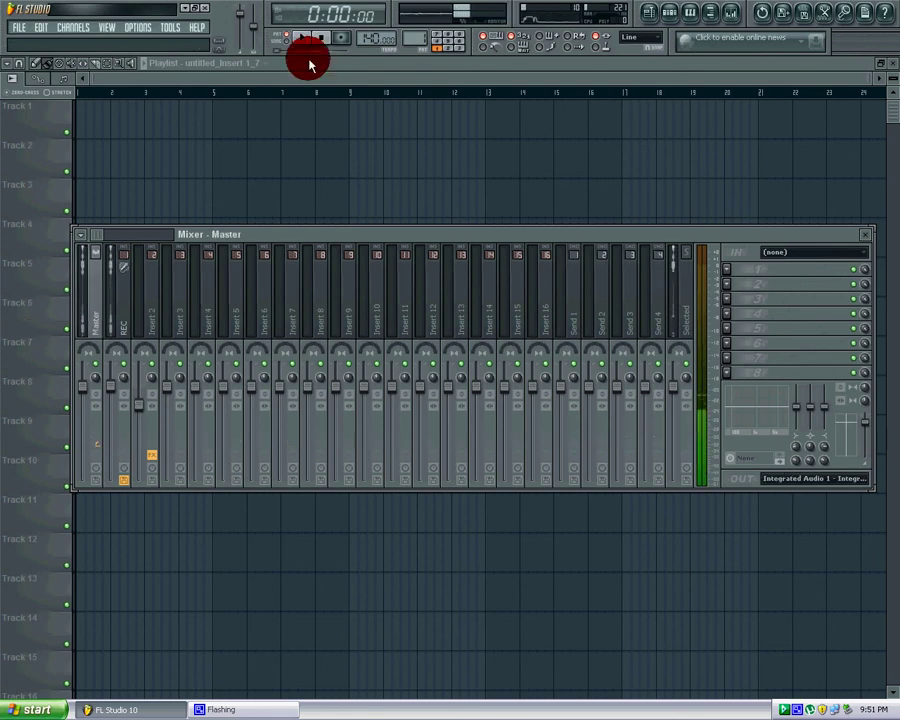
Step: Select the REC mixer track and set its audio input to Fast Track In 1/2 1
left_click(124, 315)
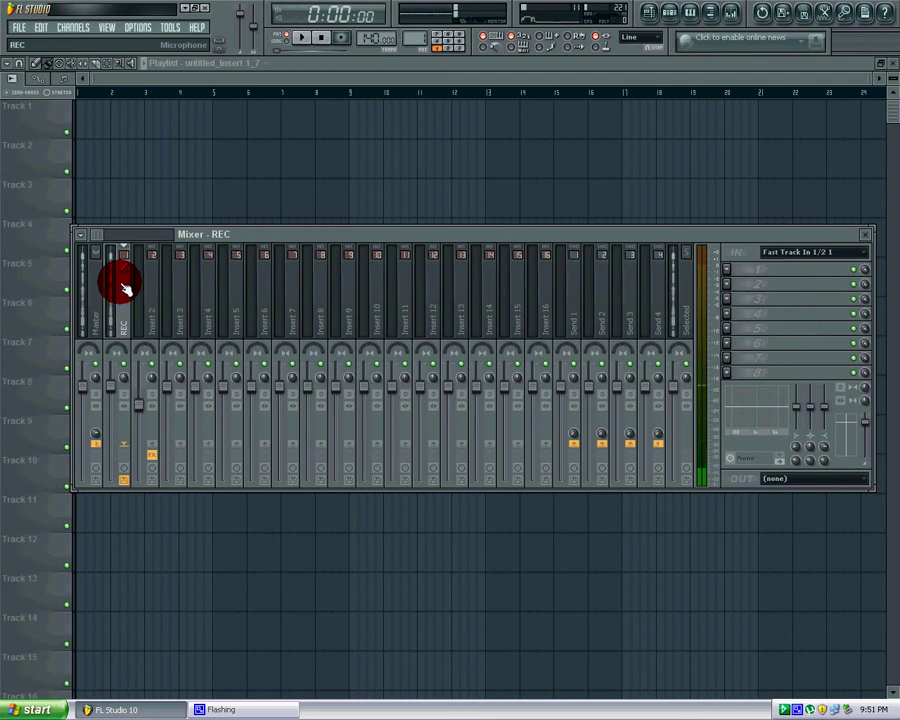
left_click(818, 252)
left_click(805, 334)
left_click(795, 258)
left_click(807, 301)
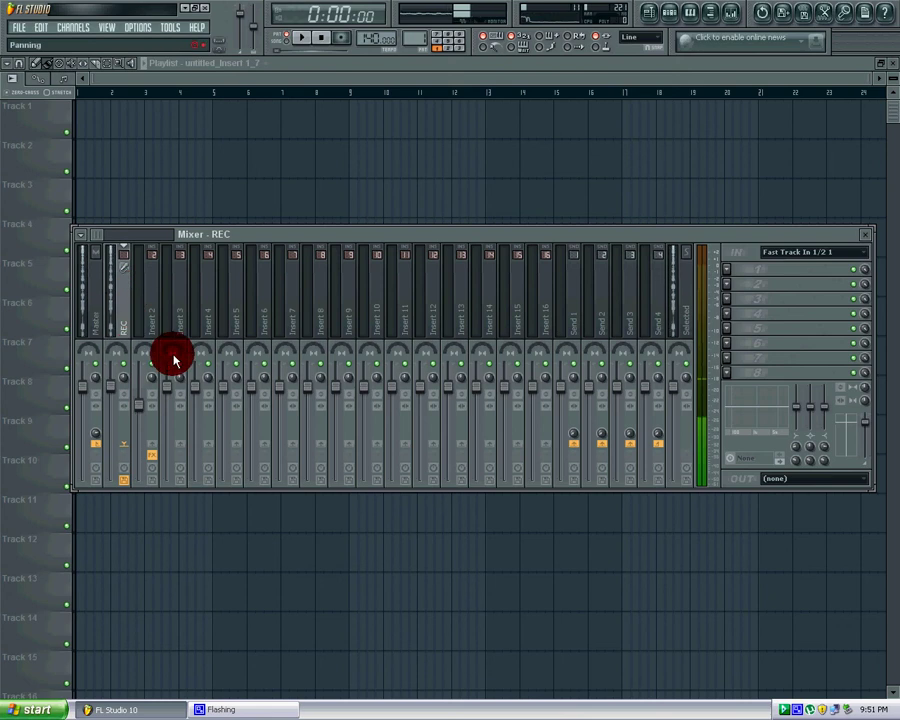
Step: Switch the mixer tracks from waveform display to level meters and back to waveforms
left_click(87, 243)
mouse_move(118, 301)
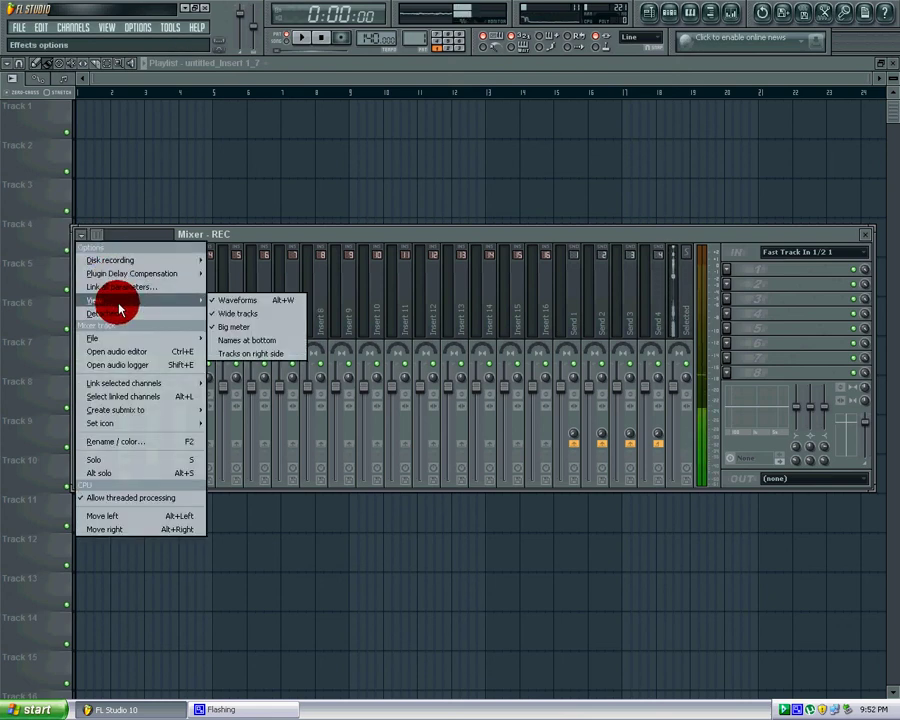
left_click(236, 305)
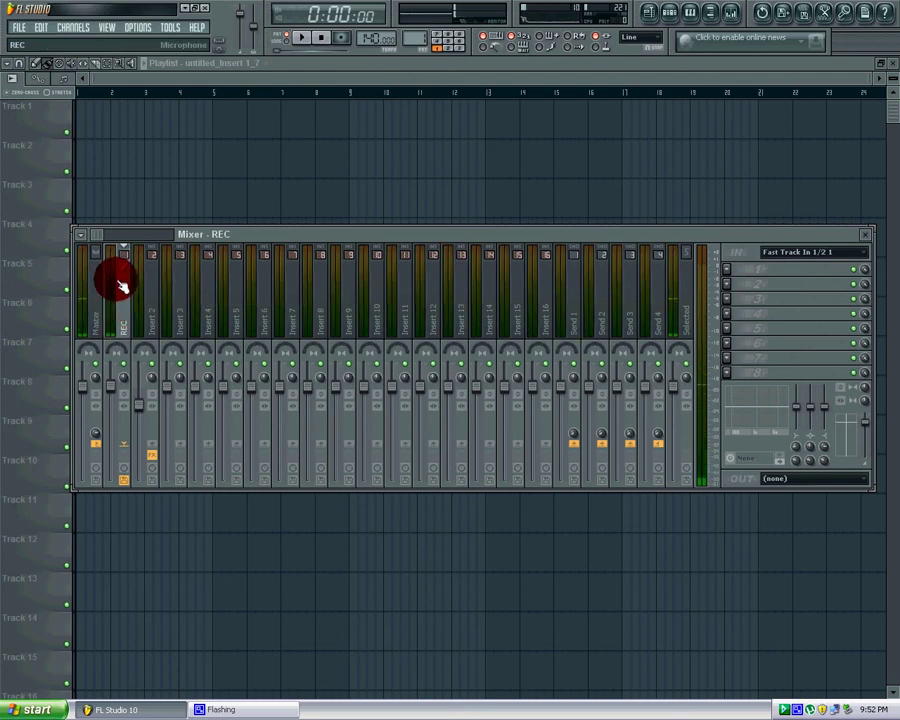
left_click(78, 237)
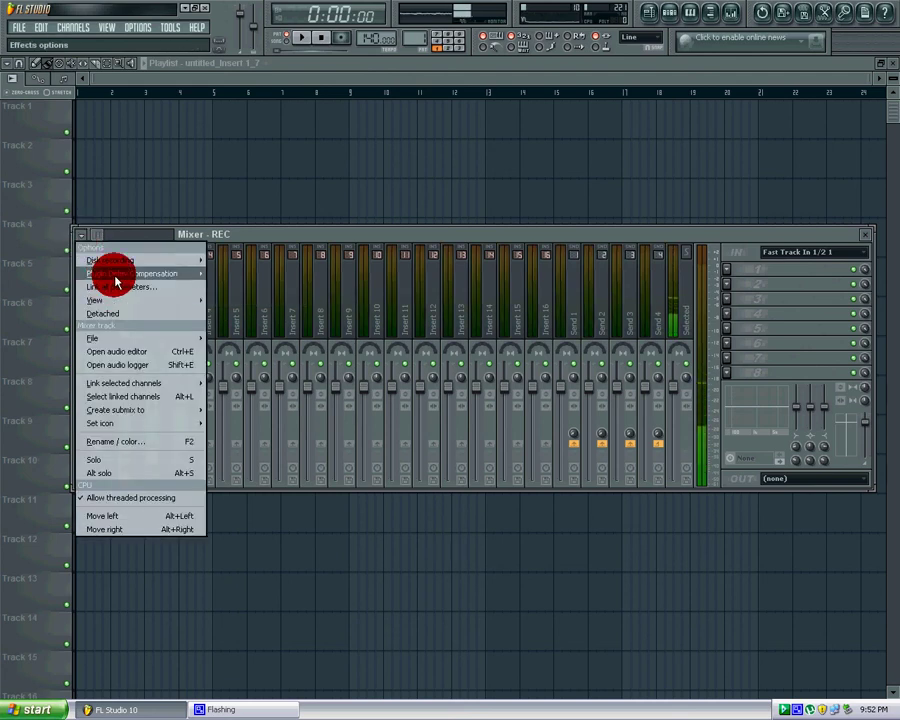
mouse_move(116, 300)
left_click(258, 326)
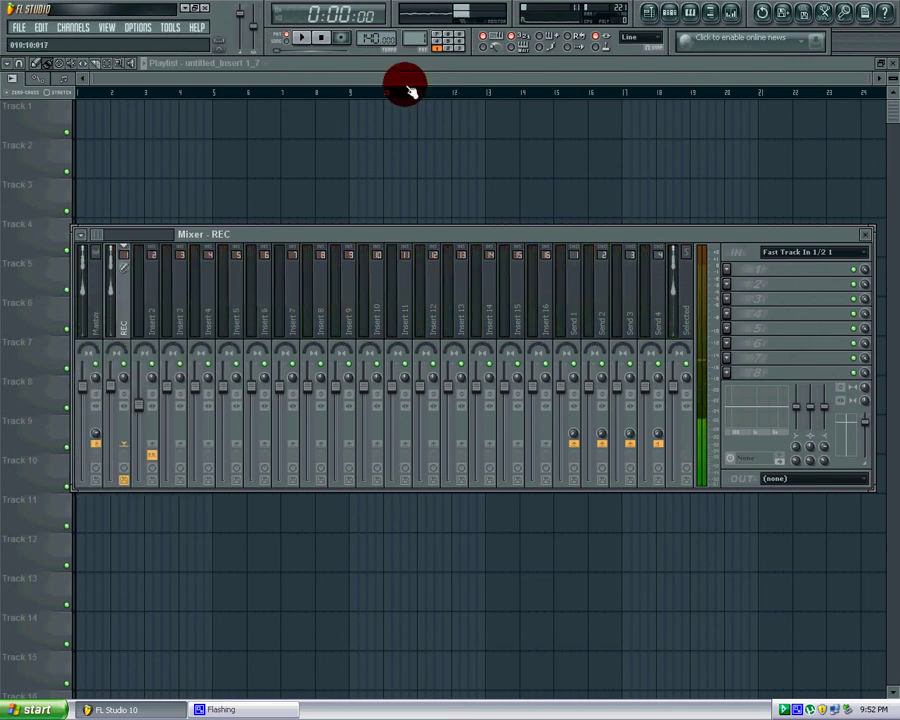
Step: Record a short audio take from the REC track directly into the playlist and stop the recording
left_click(348, 38)
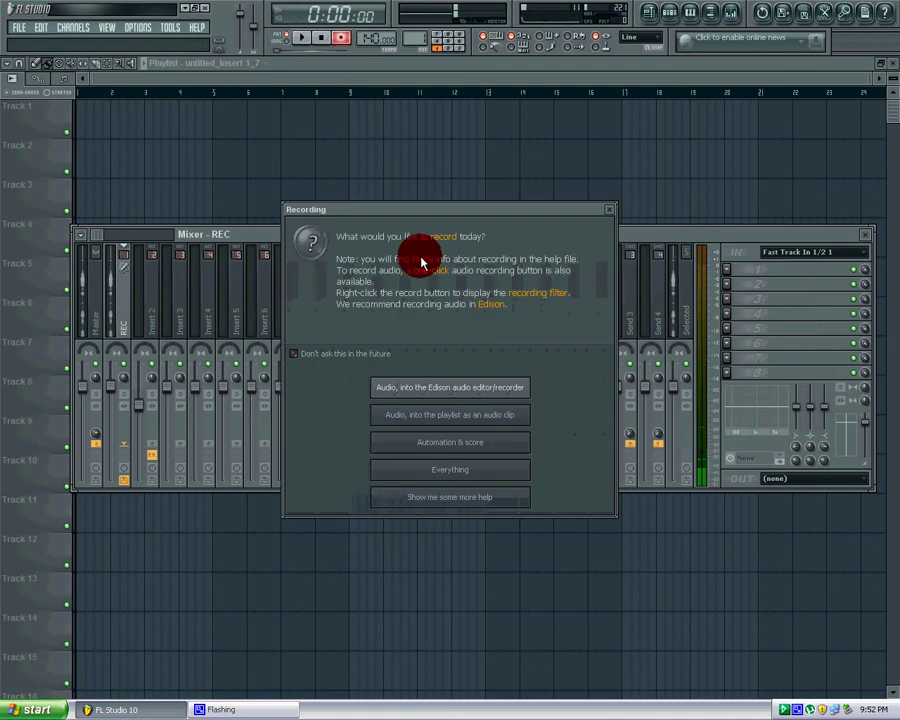
left_click(500, 415)
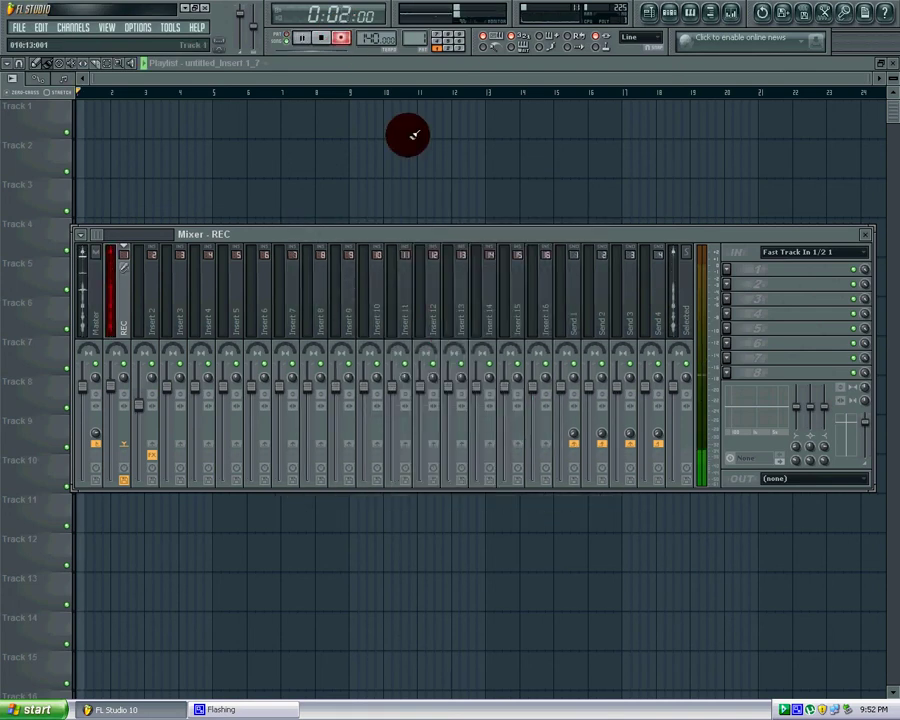
left_click(320, 37)
Step: Open the recorded clip's channel settings, show the mixer, and play the clip back with recording disarmed
double_click(92, 117)
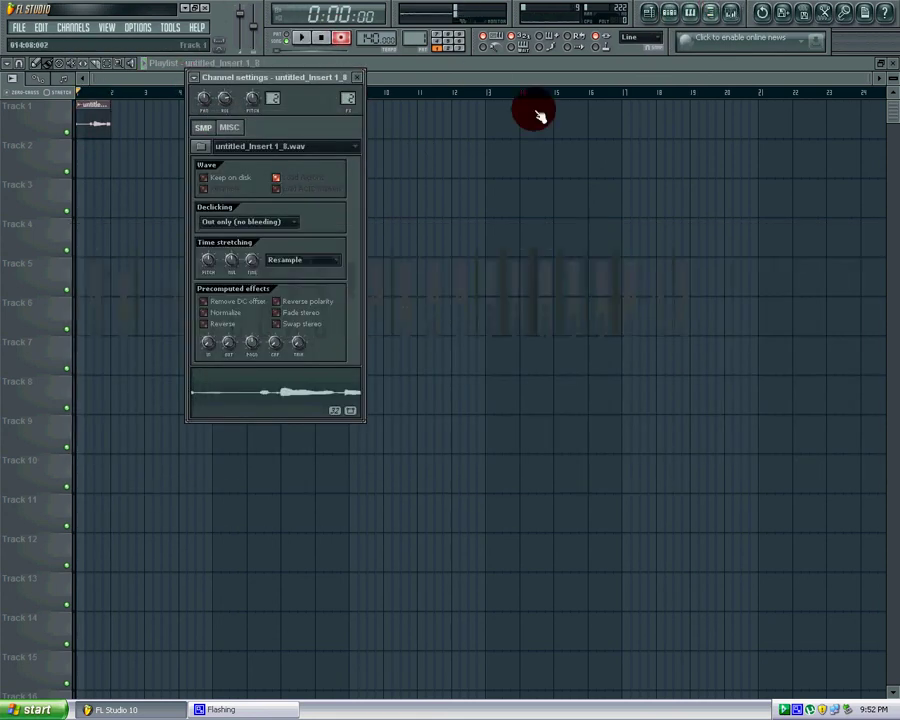
left_click(727, 10)
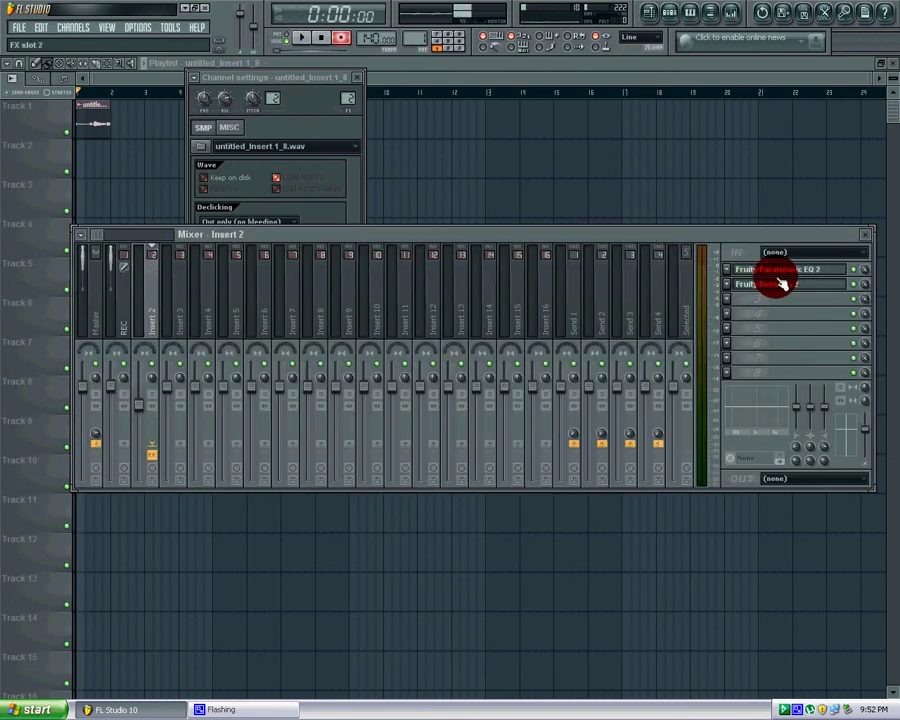
left_click(310, 56)
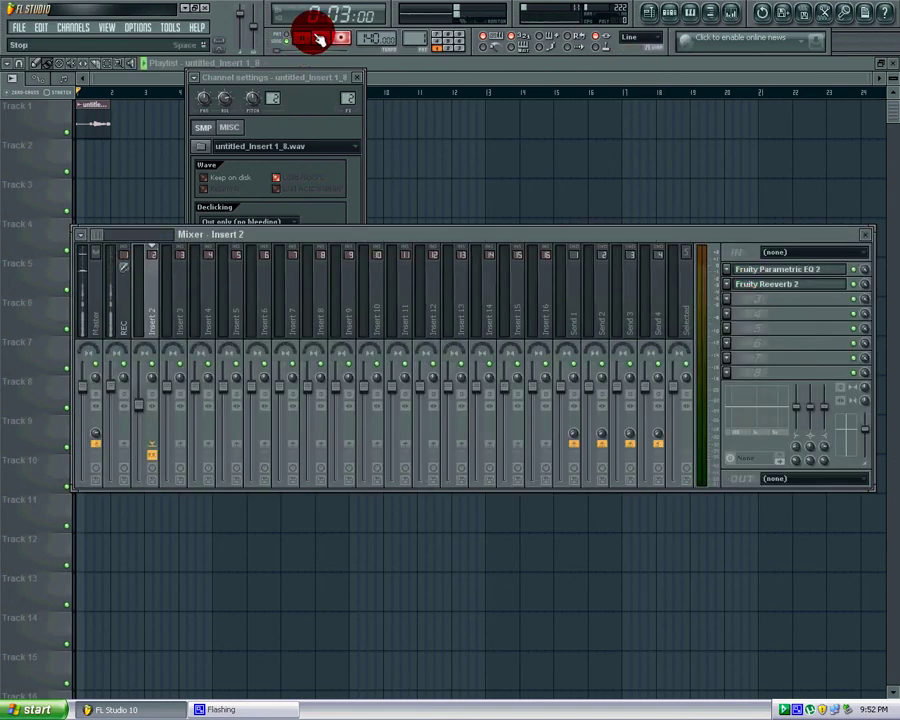
left_click(303, 38)
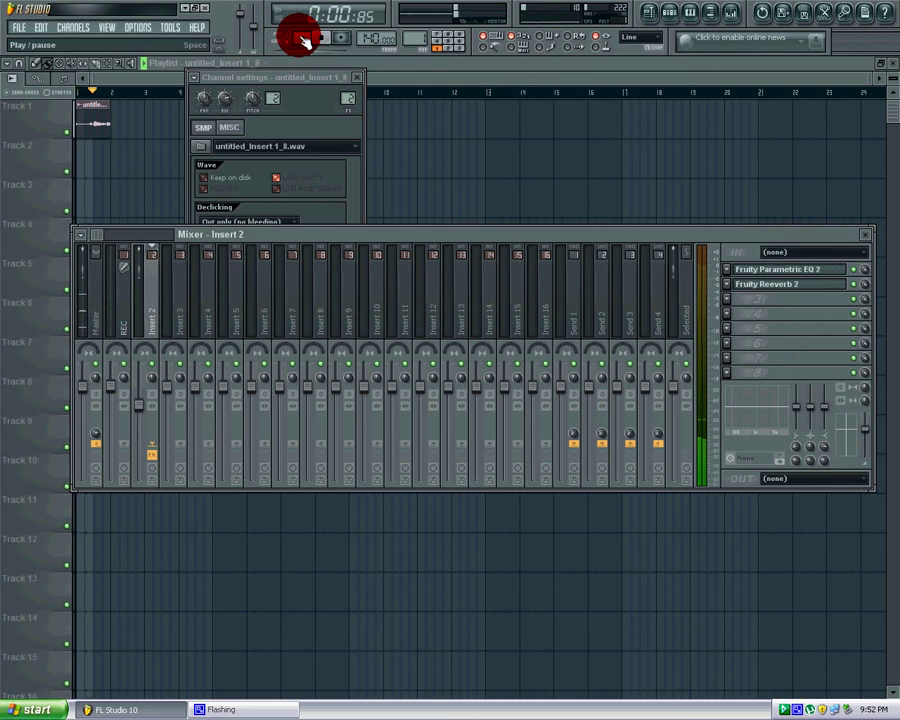
left_click(320, 38)
Step: Select the Master track, and close the mixer and the recorded clip's channel settings
mouse_move(95, 305)
left_mouse_down()
mouse_move(444, 296)
mouse_move(158, 306)
mouse_move(344, 284)
mouse_move(90, 290)
left_mouse_up()
left_click_drag(99, 240, 460, 218)
left_click_drag(260, 215, 66, 226)
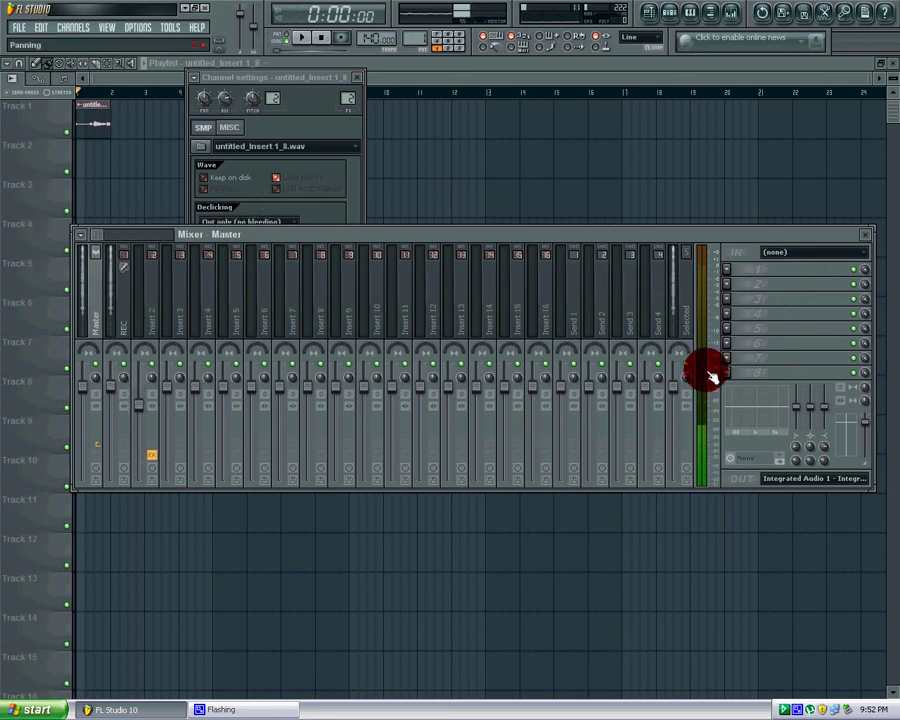
left_click(865, 234)
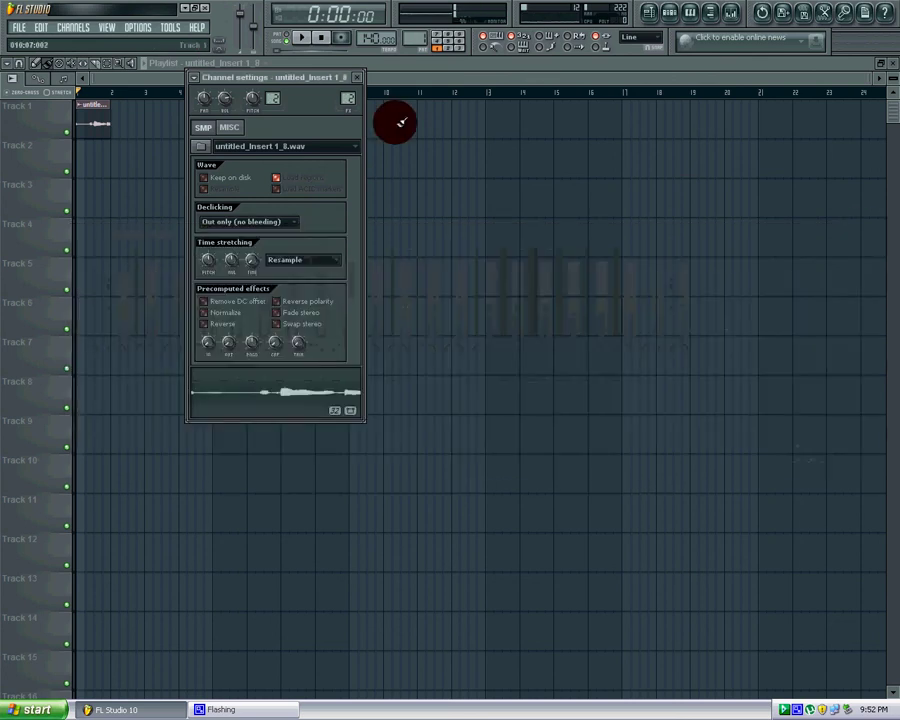
left_click(357, 77)
Step: Show the step sequencer and open the Sawer channel's plugin window
left_click(690, 13)
left_click(690, 13)
left_click(671, 13)
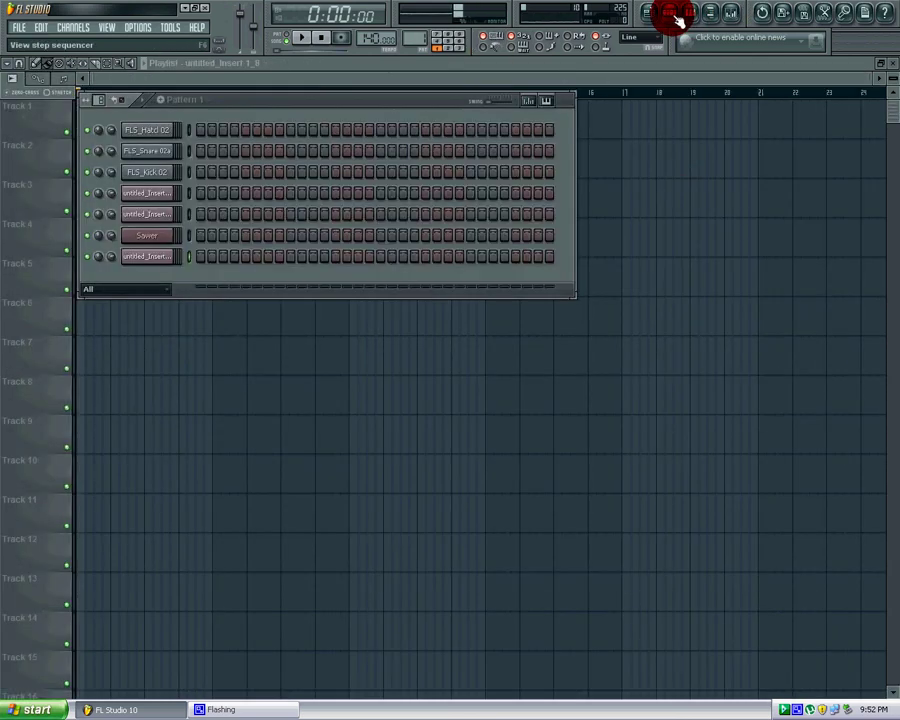
left_click(165, 245)
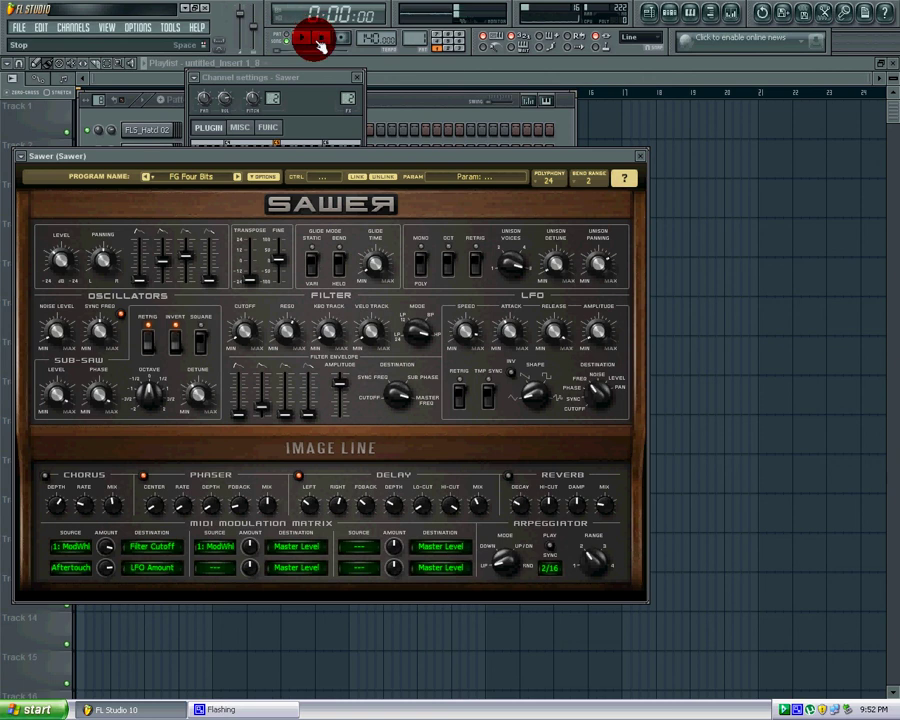
Step: Run the macro that switches smart disable for all plugins
left_click(171, 28)
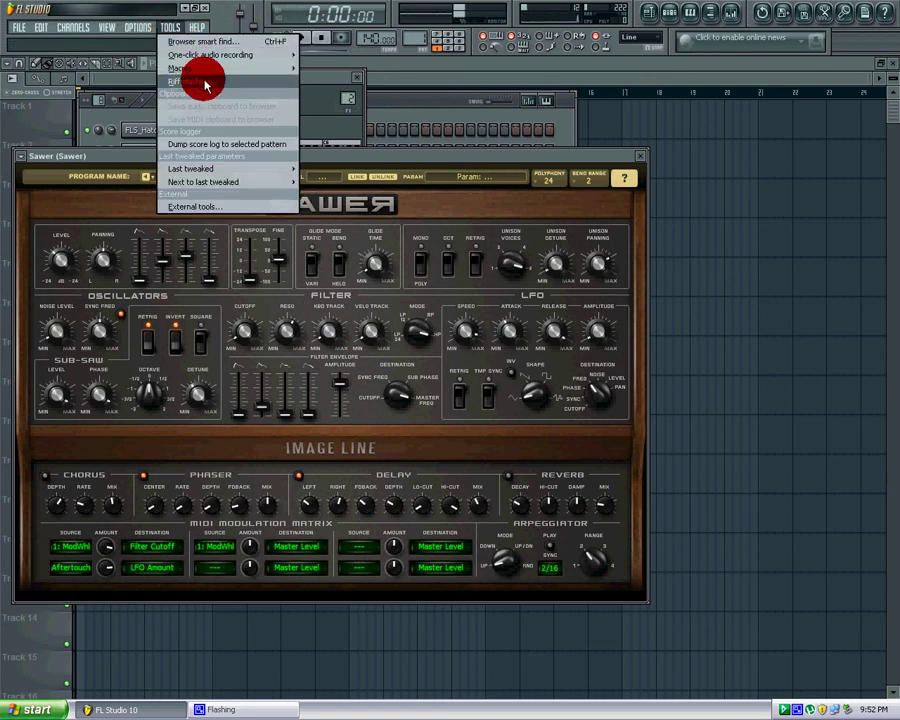
mouse_move(207, 74)
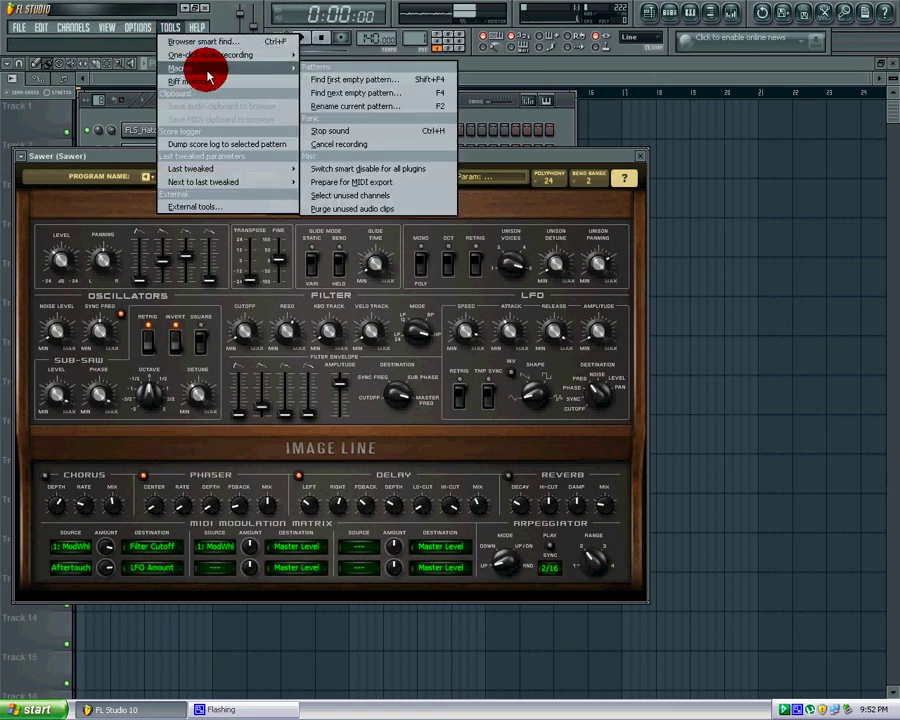
left_click(128, 159)
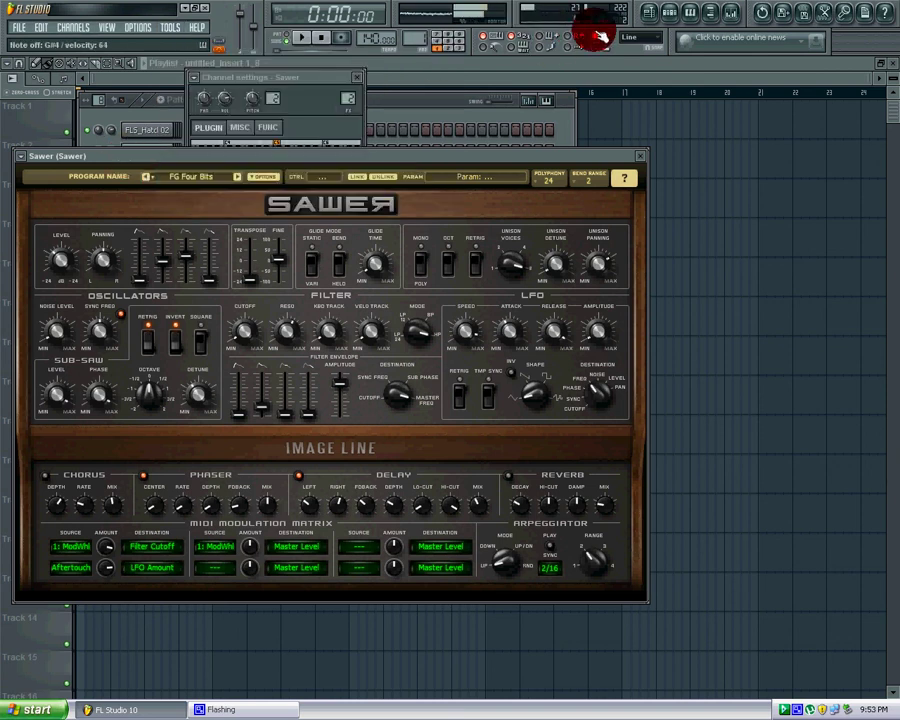
left_click(551, 40)
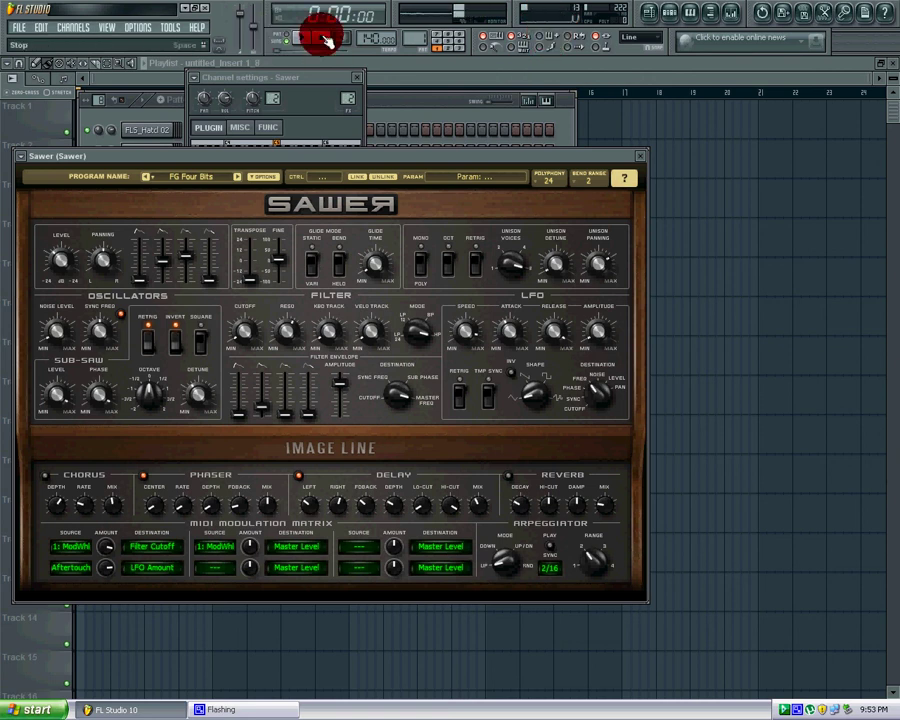
left_click(162, 30)
left_click(190, 66)
left_click(421, 164)
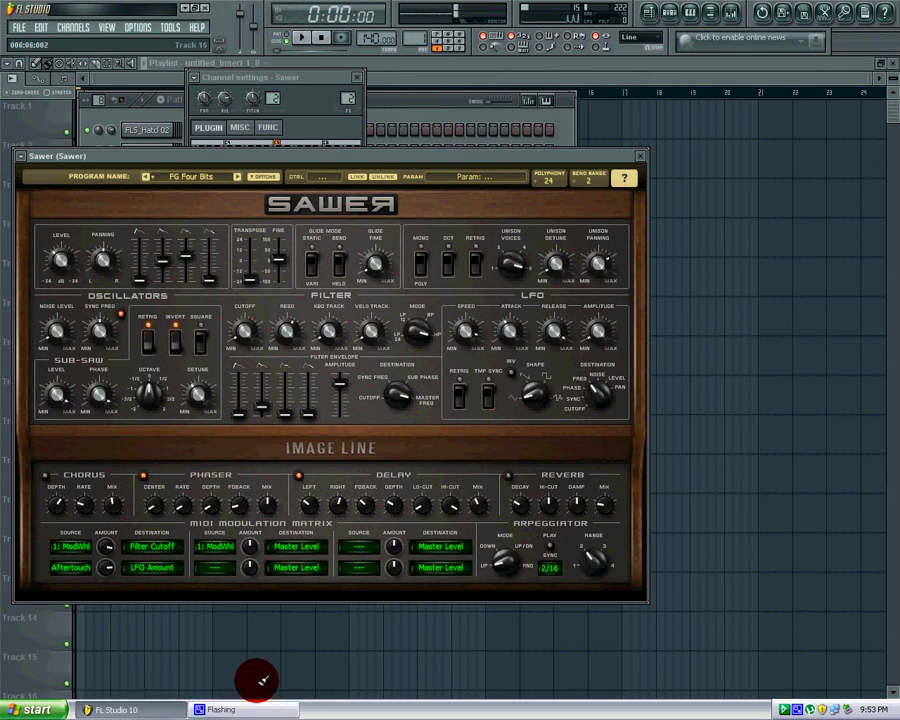
Step: Close the Sawer plugin window and its channel settings, leaving the step sequencer open
left_click(641, 157)
left_click(355, 81)
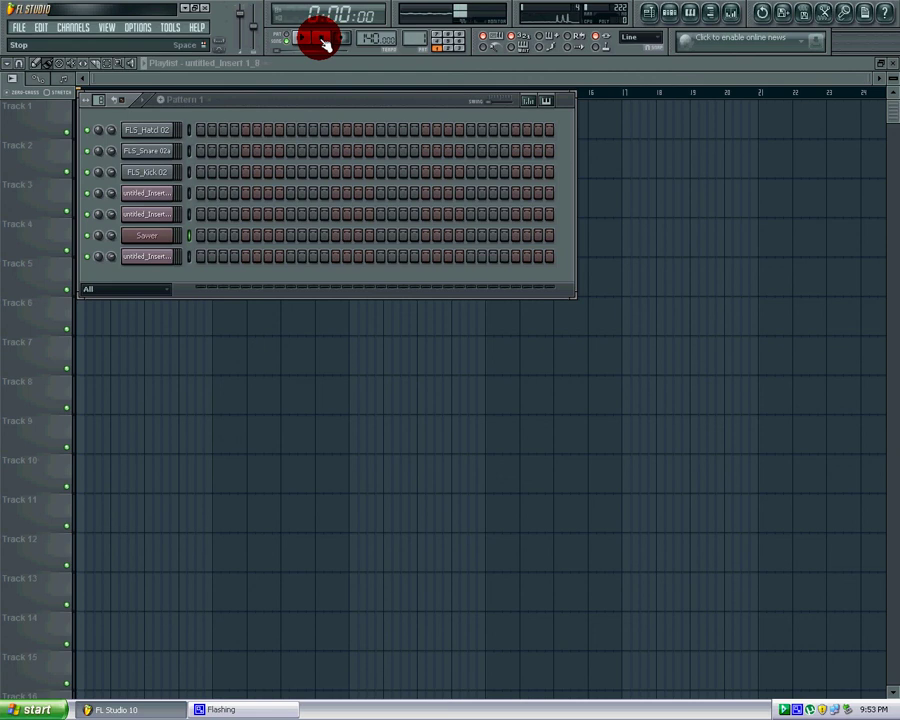
left_click(146, 6)
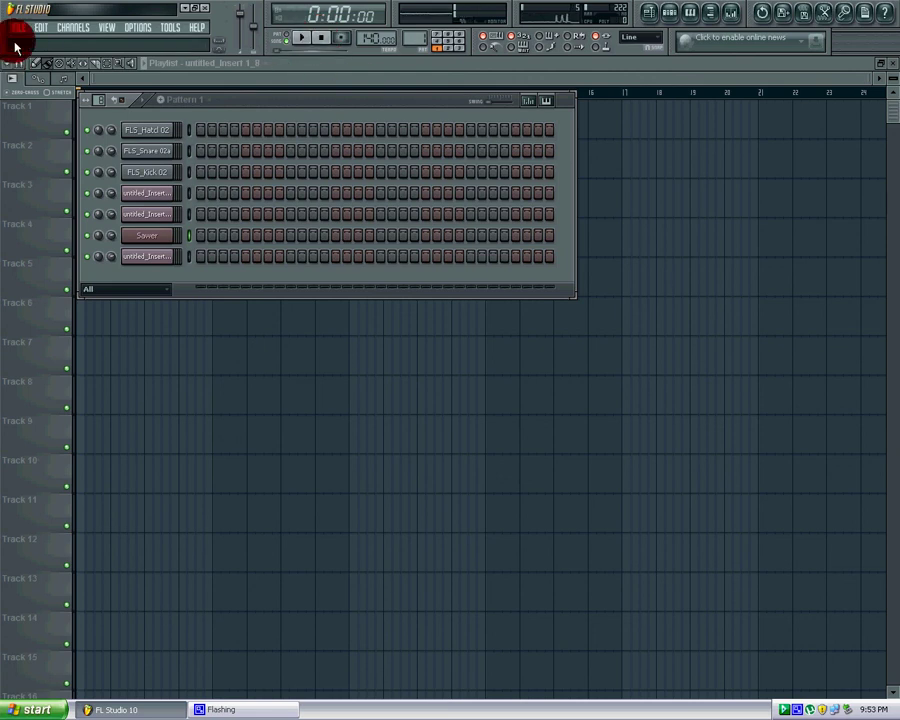
left_click(783, 708)
right_click(798, 711)
left_click(820, 672)
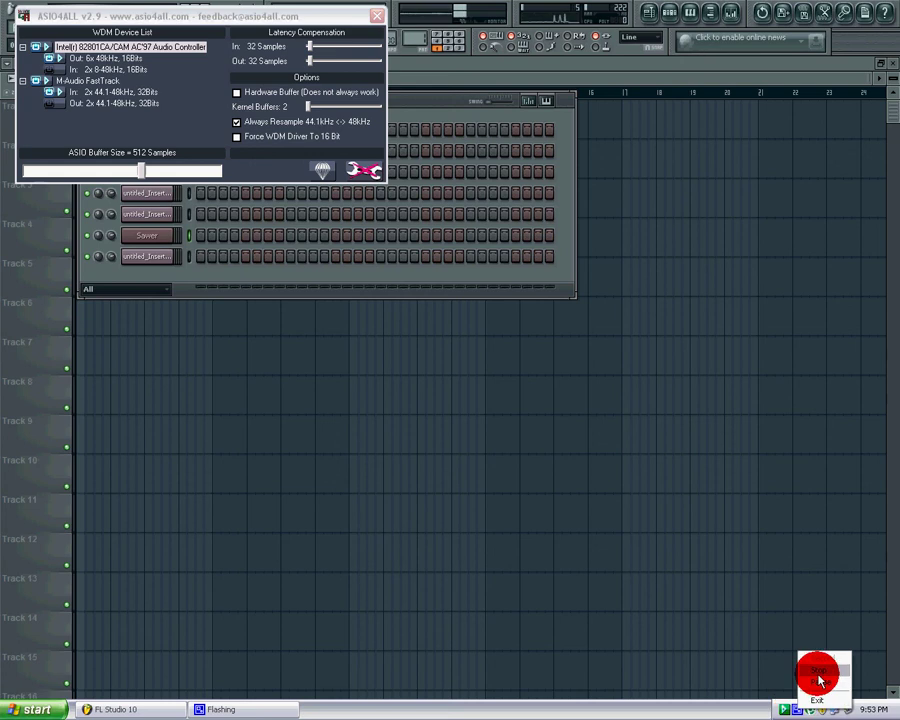